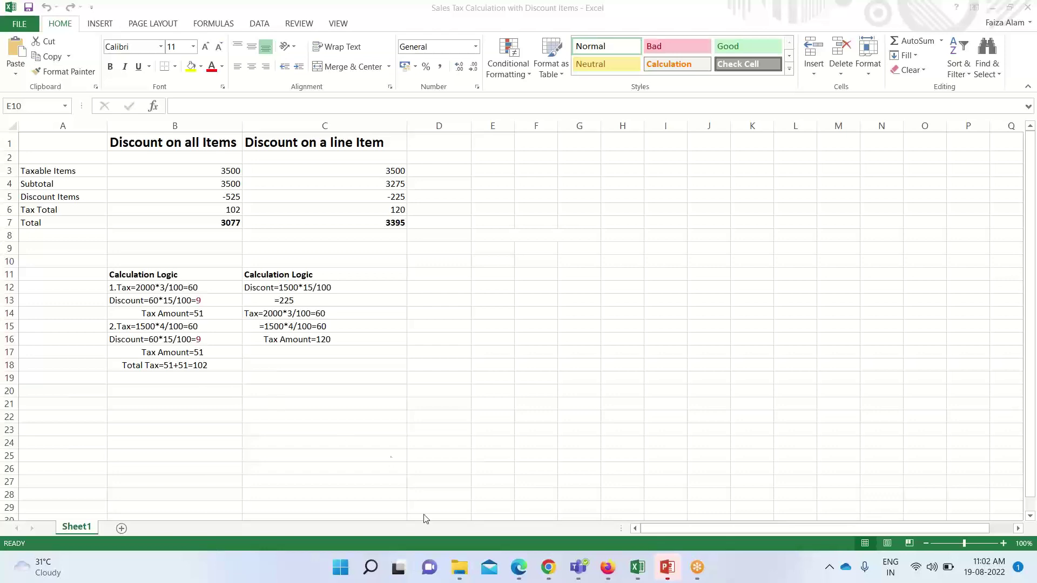
# Switch to the Edge browser and bring up the open NetSuite invoice for Excel Ltd
pyautogui.click(518, 567)
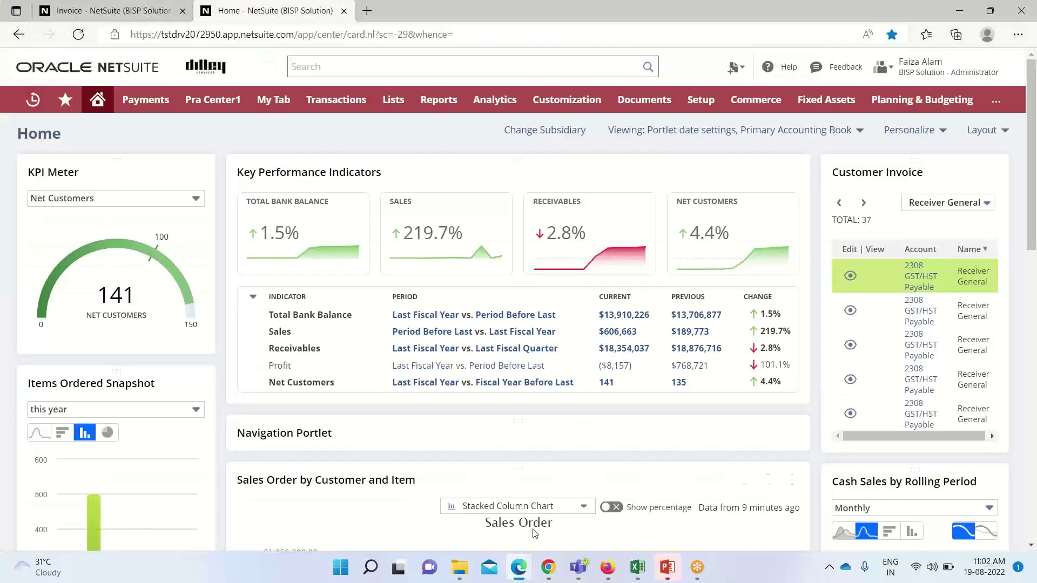
pyautogui.moveTo(352, 110)
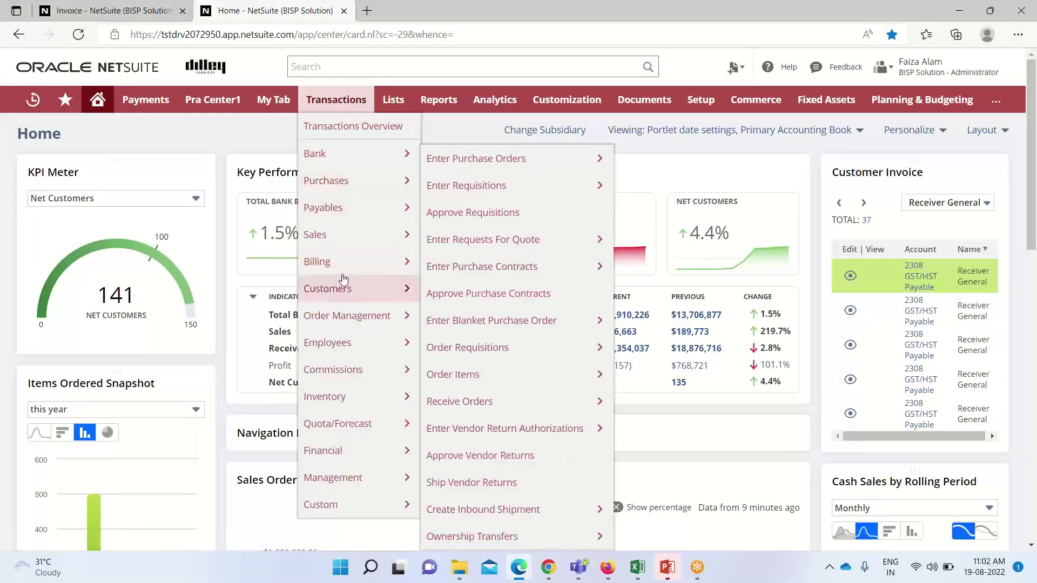
pyautogui.moveTo(342, 238)
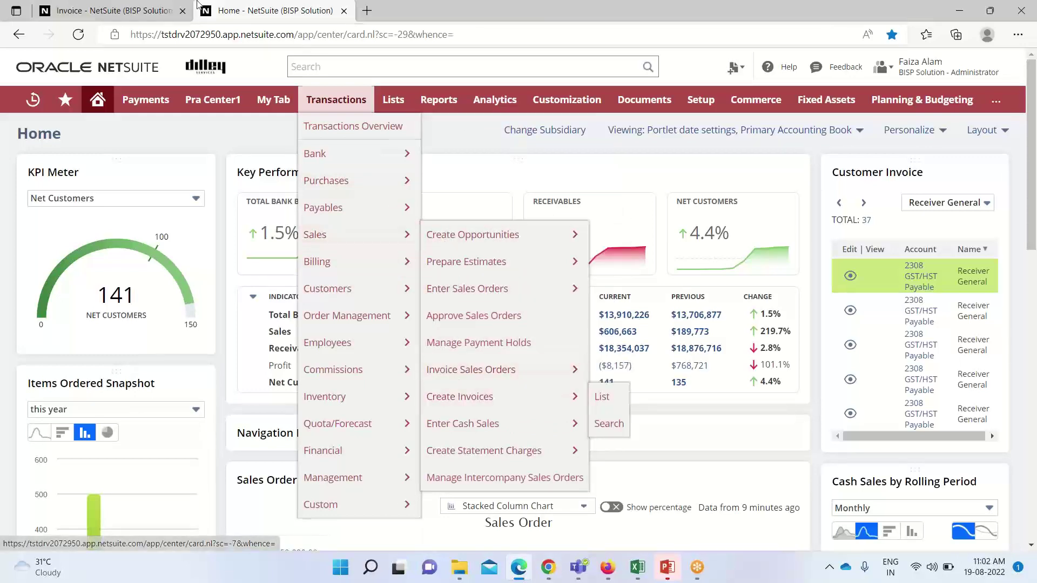
pyautogui.click(113, 10)
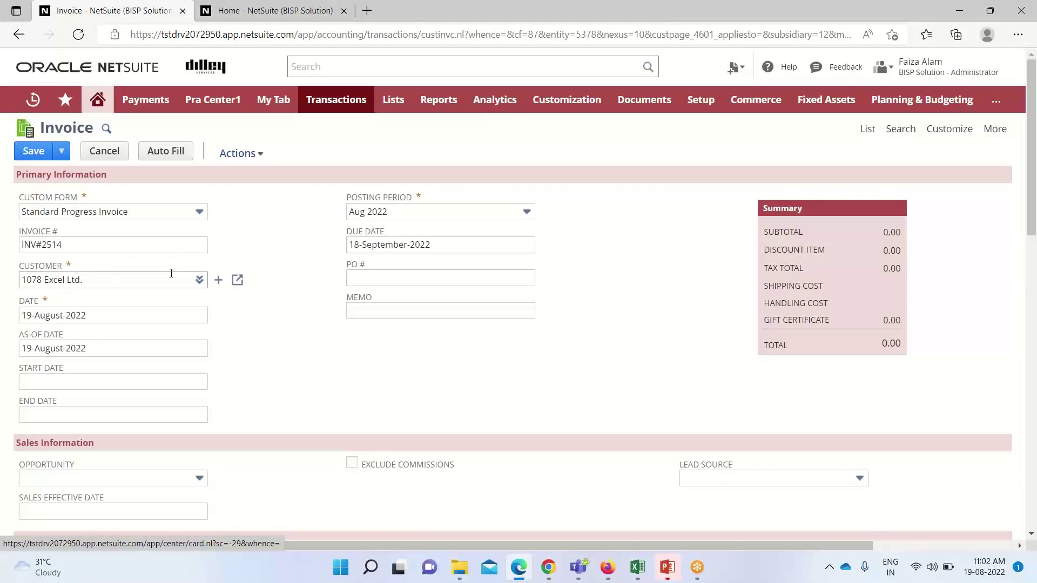
# Set the invoice's location to USA Corporate and its currency list value to USD
pyautogui.scroll(-3, 297, 303)
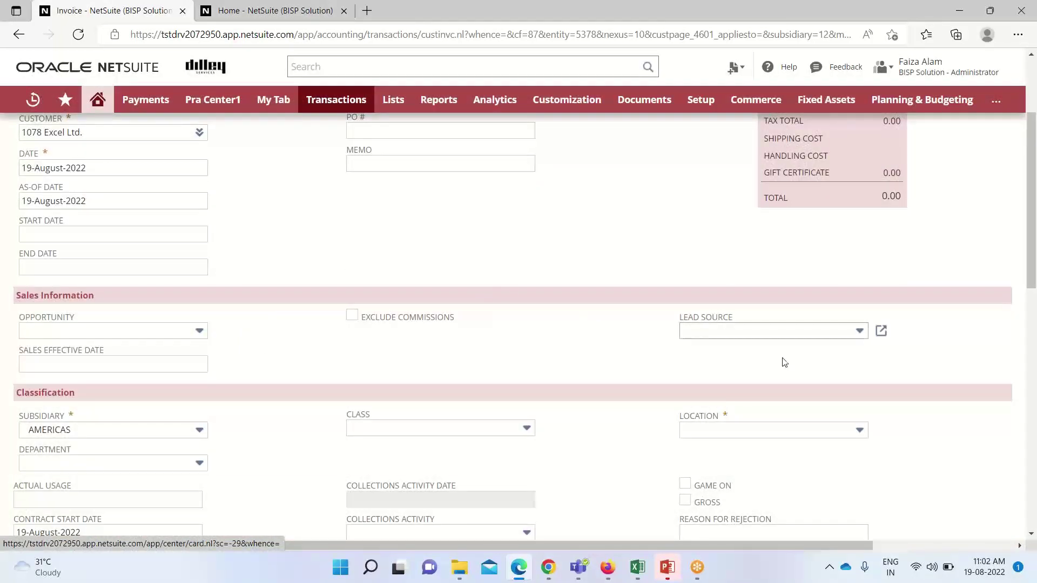
pyautogui.scroll(-2, 808, 385)
pyautogui.click(866, 362)
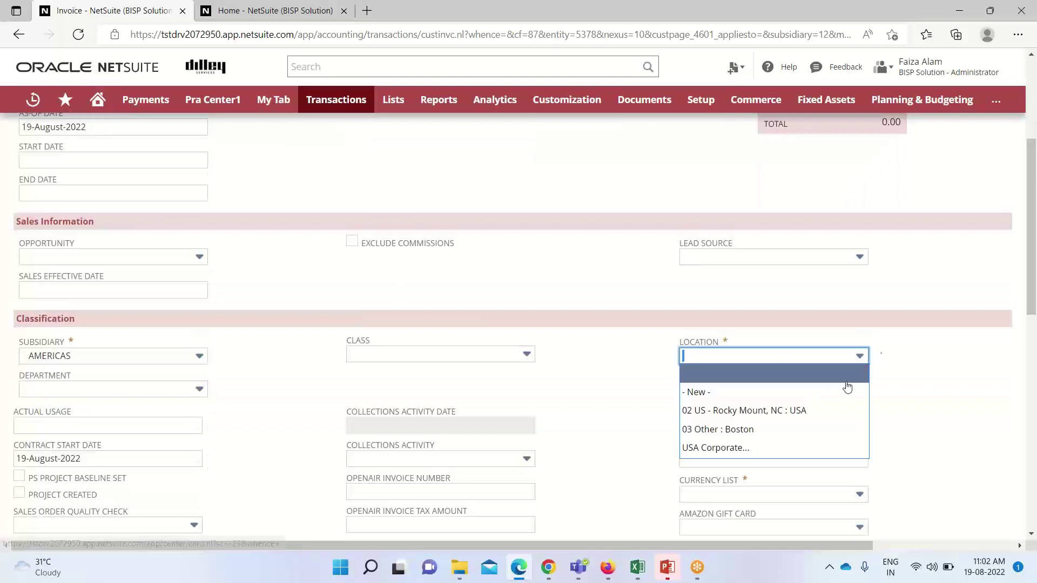
pyautogui.click(799, 447)
pyautogui.scroll(-3, 825, 421)
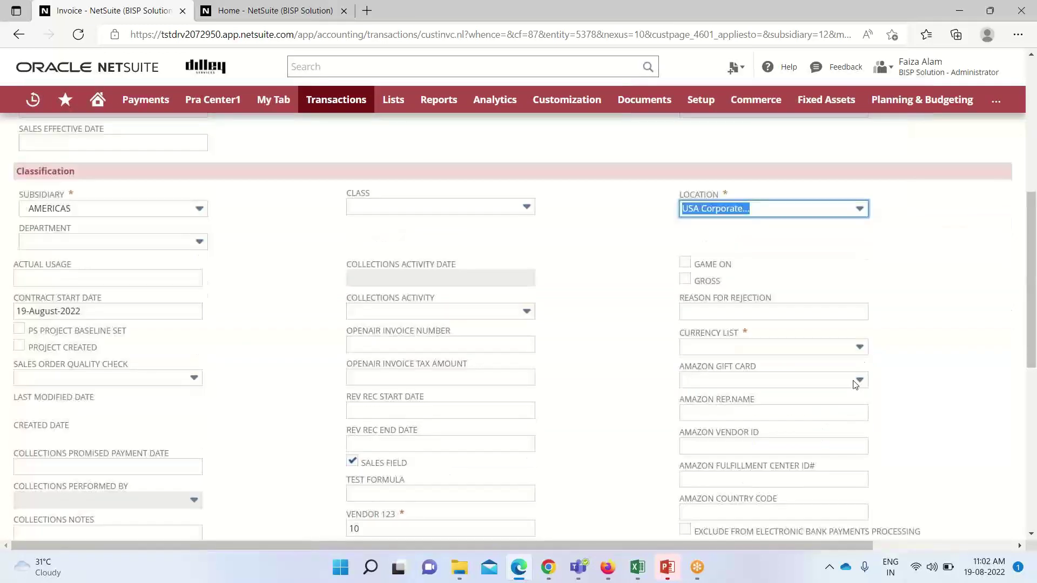
pyautogui.click(859, 347)
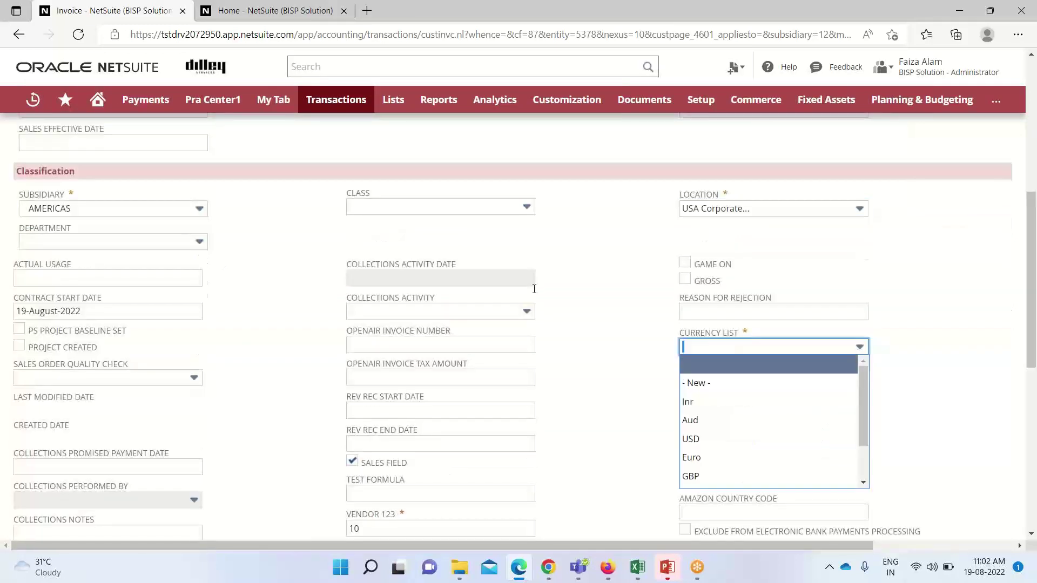
pyautogui.click(780, 439)
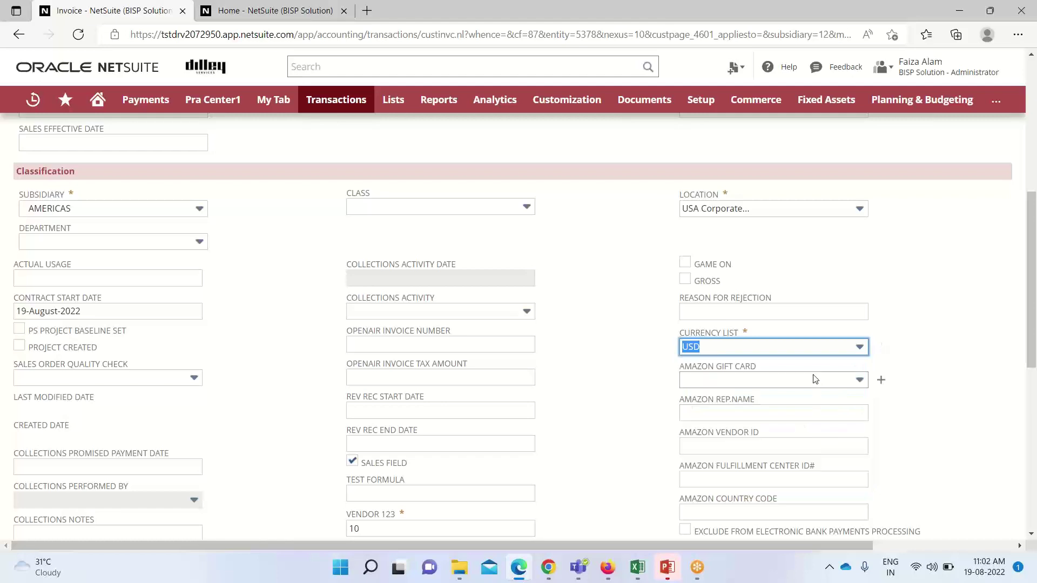
# Apply the discount item DI_26695 to the whole invoice
pyautogui.scroll(-7, 815, 377)
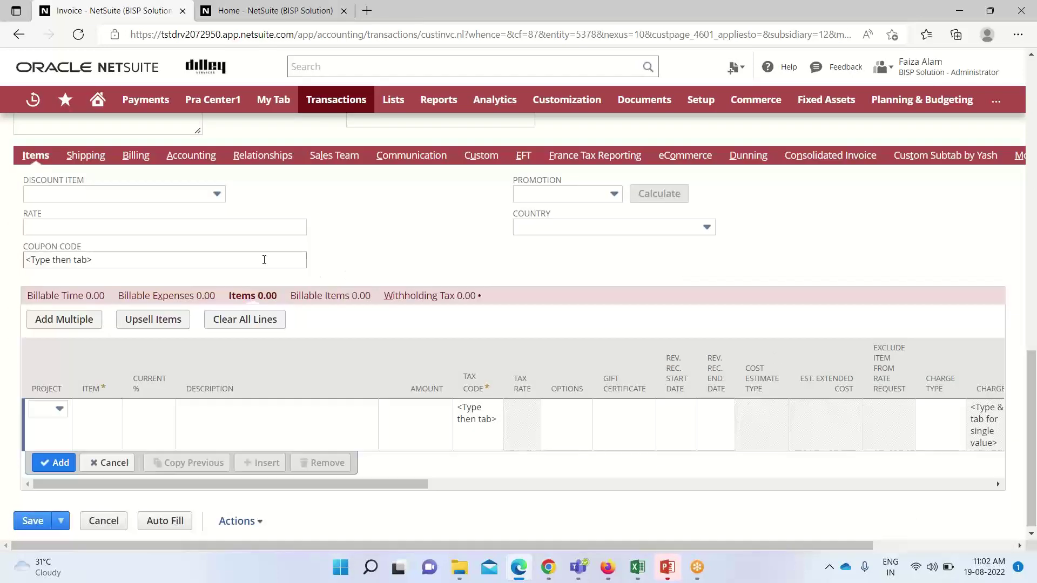
pyautogui.click(218, 194)
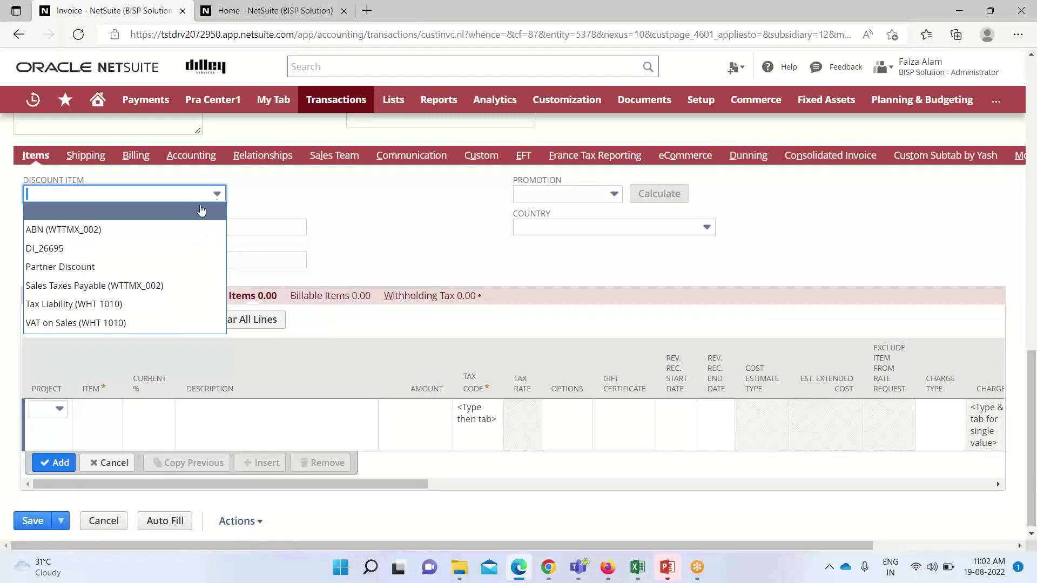
pyautogui.click(184, 246)
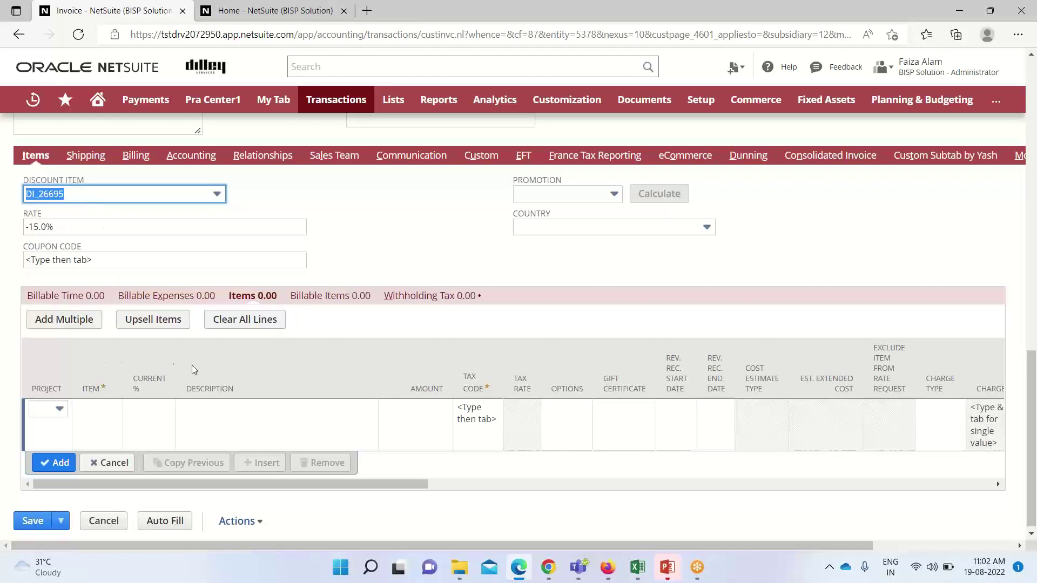
# Choose 1124 Laptop T49 as the first line item and set its amount to 2000
pyautogui.click(105, 412)
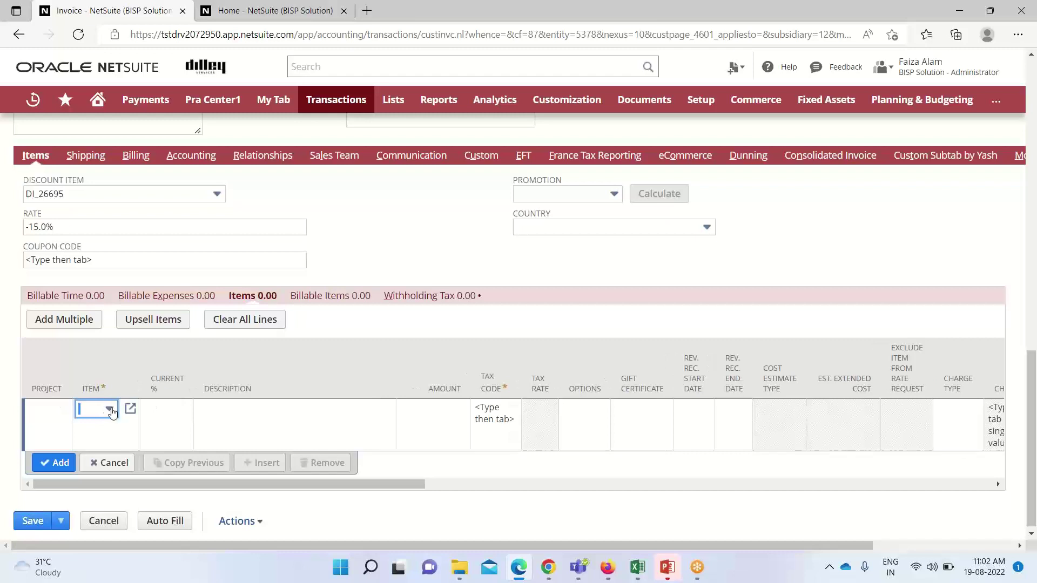
pyautogui.click(110, 411)
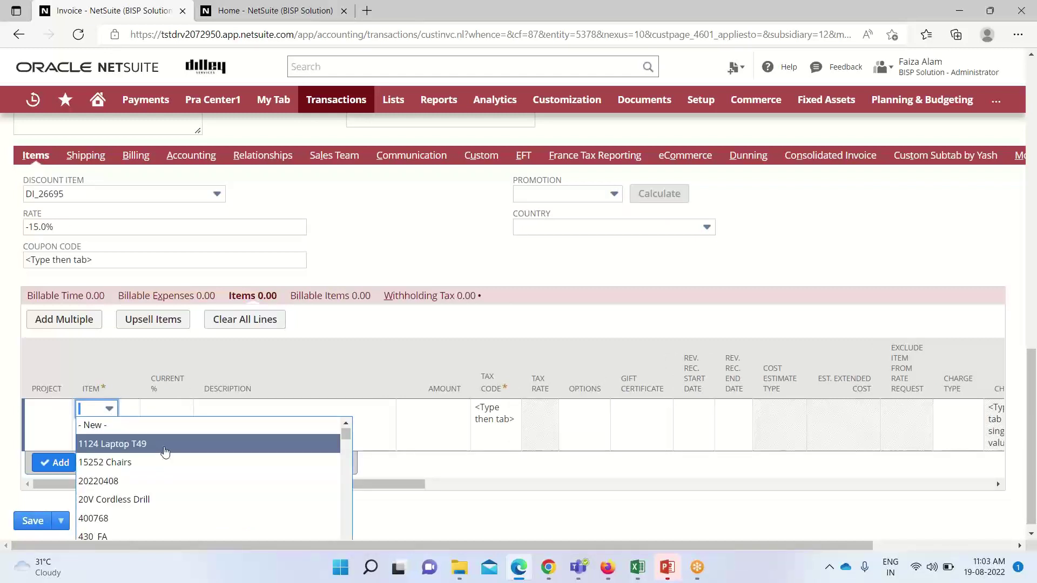
pyautogui.click(165, 451)
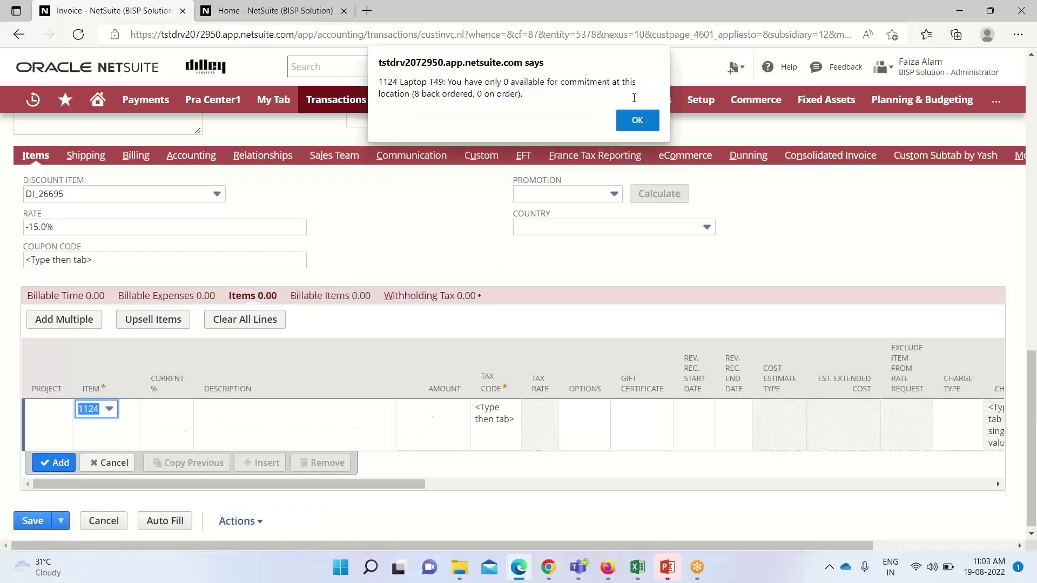
pyautogui.click(640, 118)
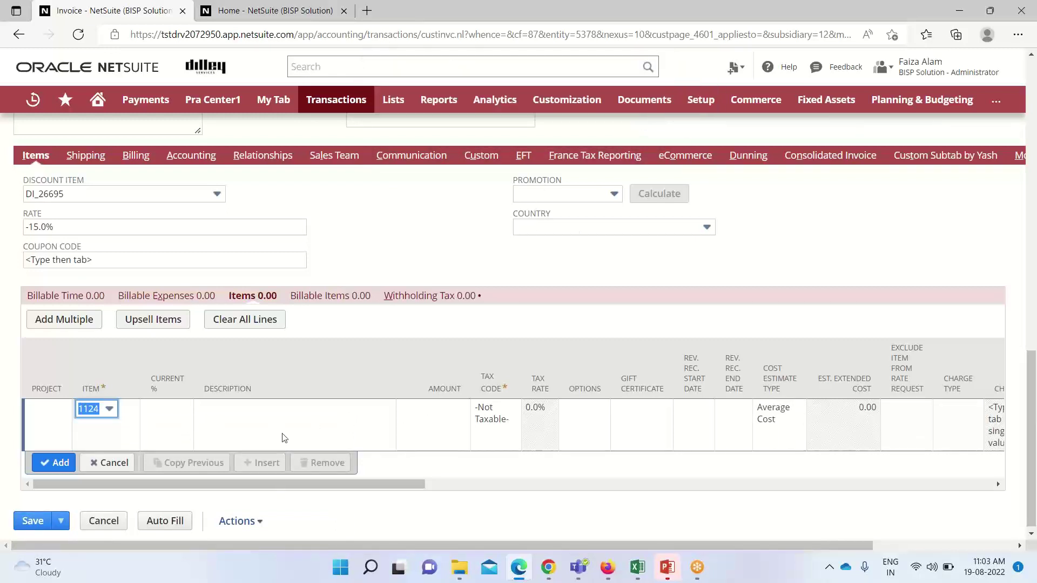
pyautogui.click(436, 417)
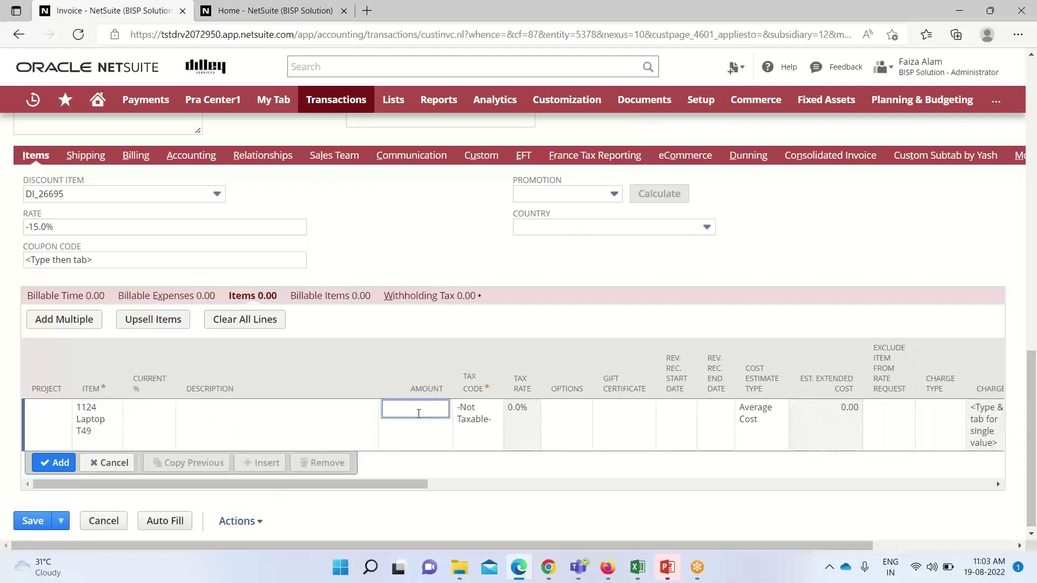
pyautogui.write('2000')
# Set the laptop line's tax code to AK_ATMAUTLUAK and add the line to the invoice
pyautogui.click(484, 424)
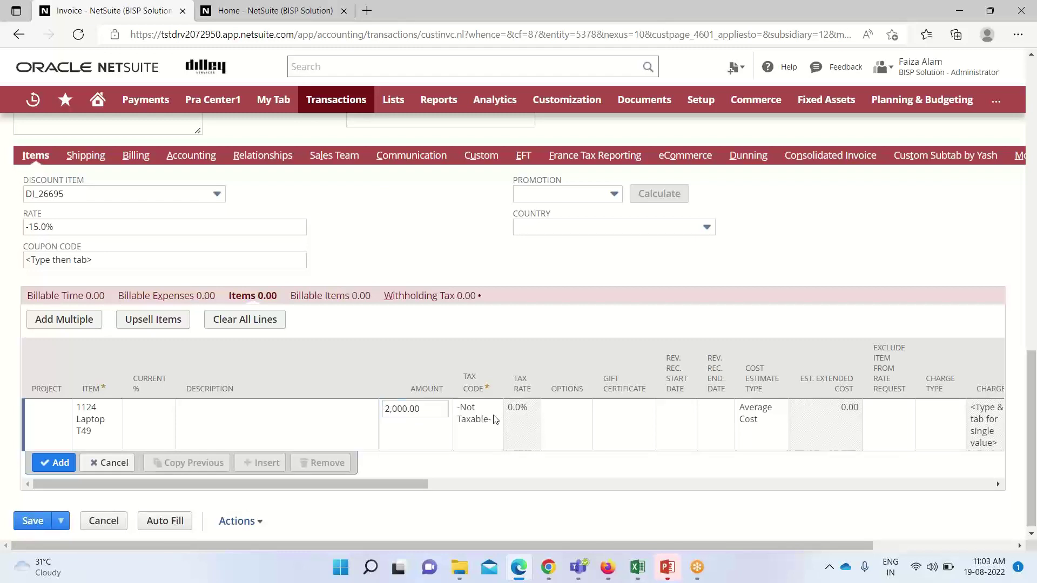
pyautogui.click(495, 415)
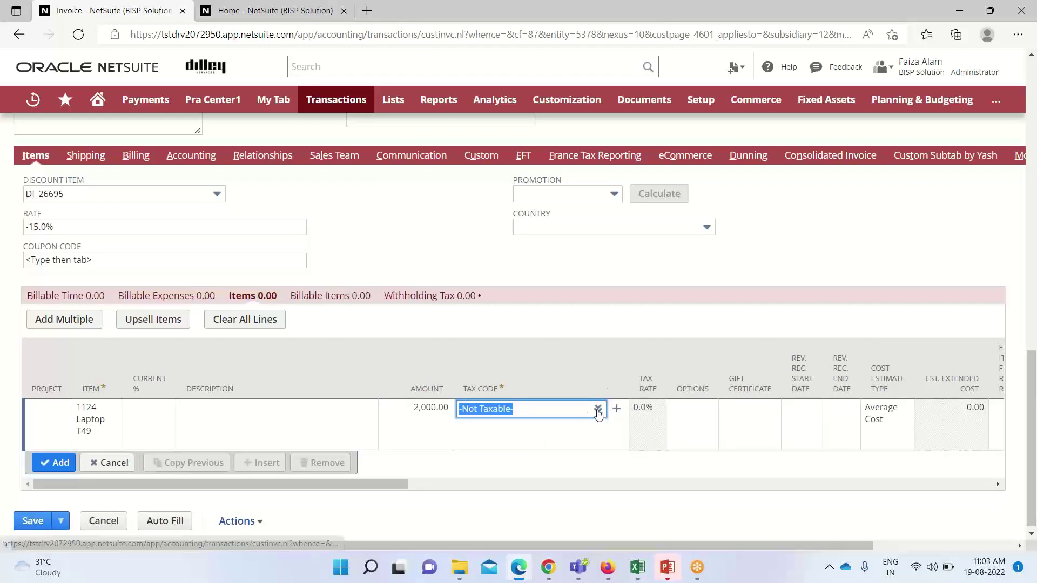
pyautogui.click(597, 410)
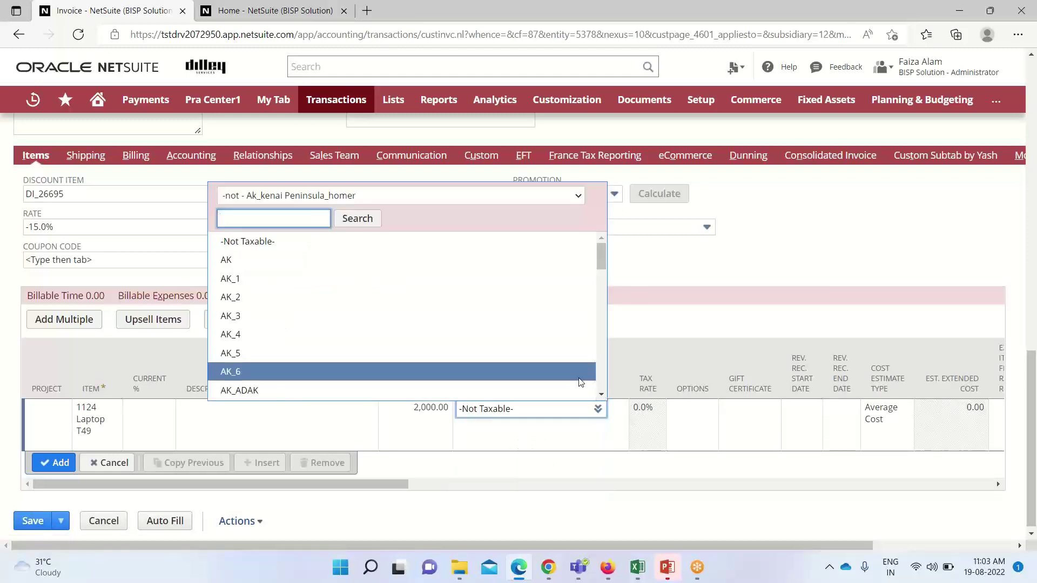
pyautogui.scroll(-3, 496, 322)
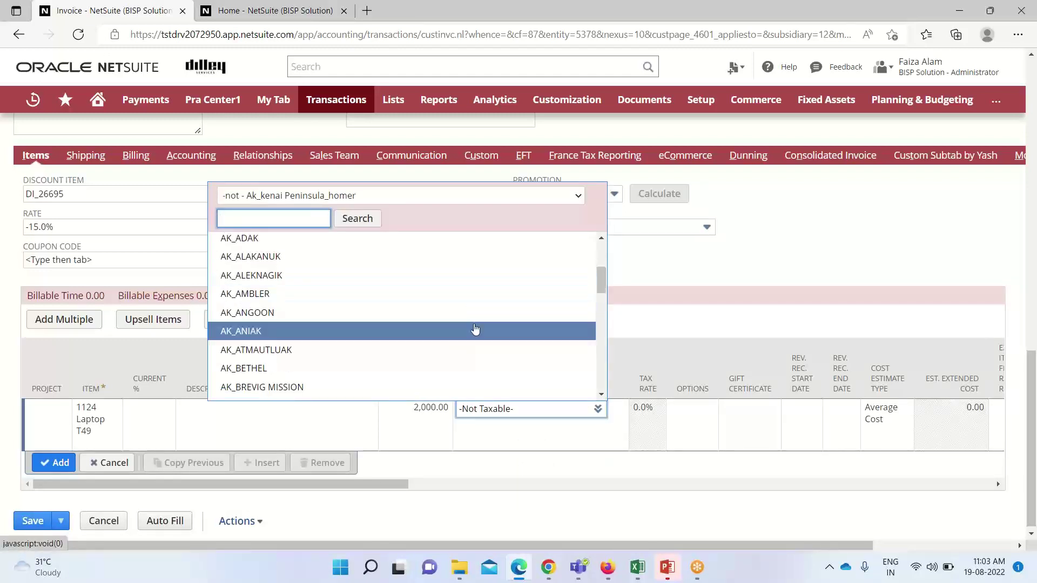
pyautogui.click(451, 349)
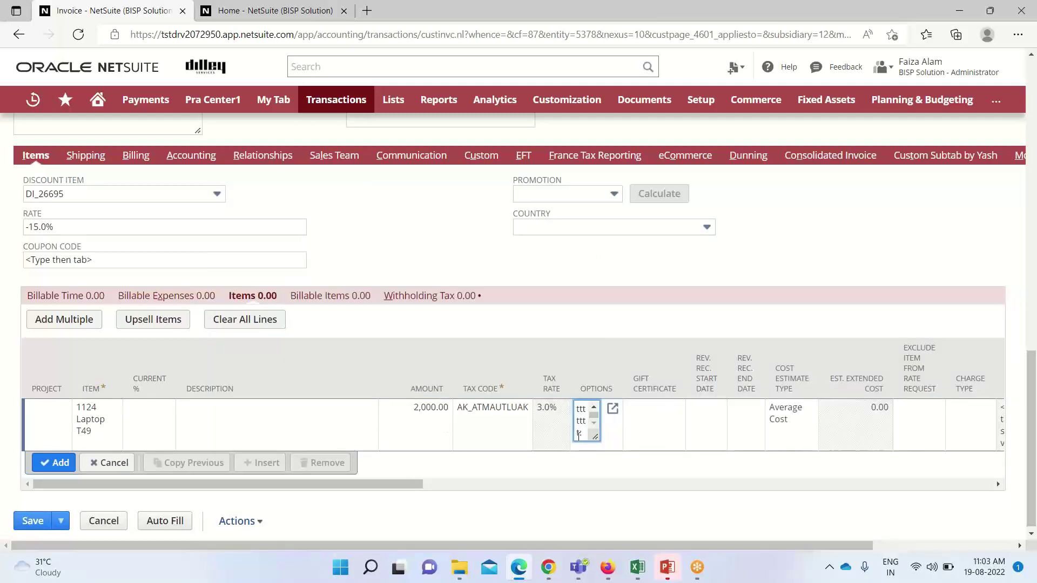
pyautogui.scroll(-1, 409, 420)
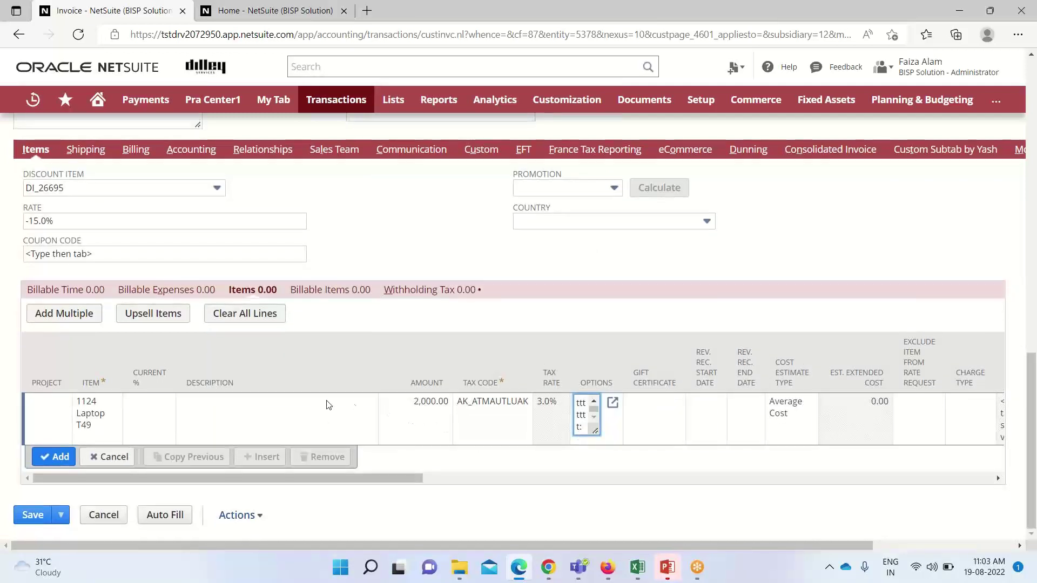
pyautogui.click(38, 458)
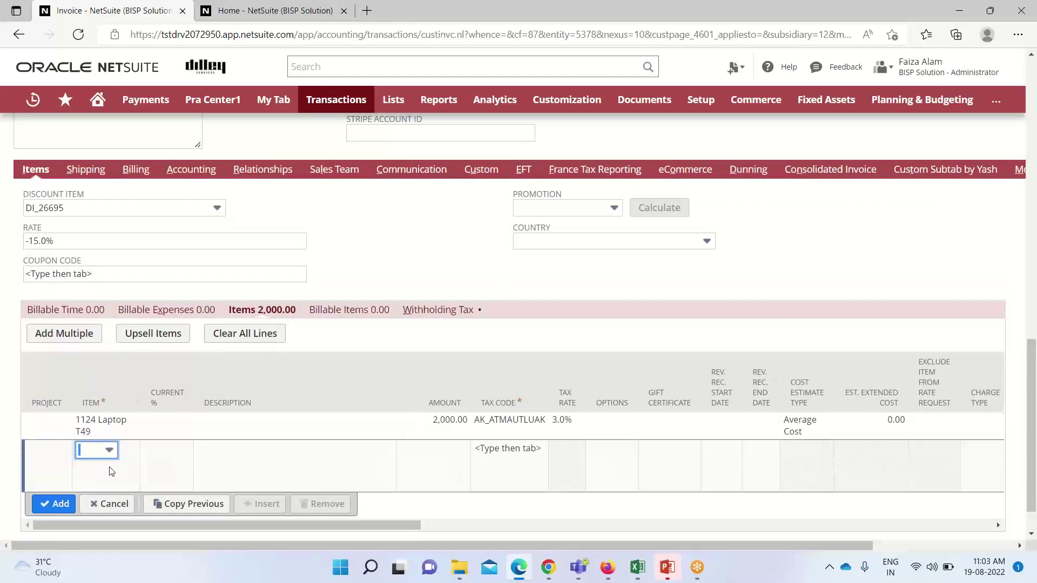
# Choose 20V Cordless Drill as the second line item and set its amount to 1500
pyautogui.click(112, 452)
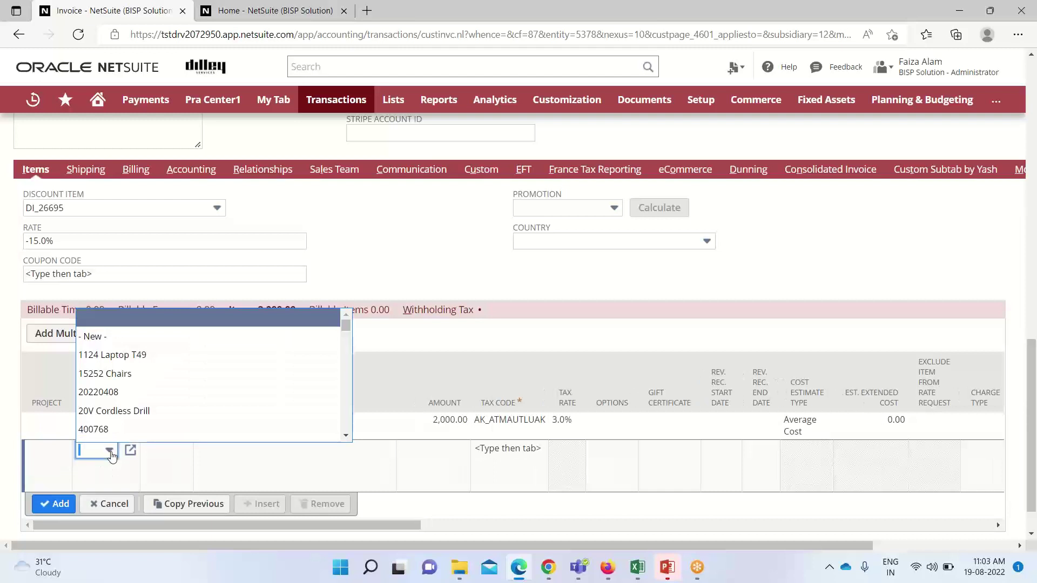
pyautogui.click(125, 415)
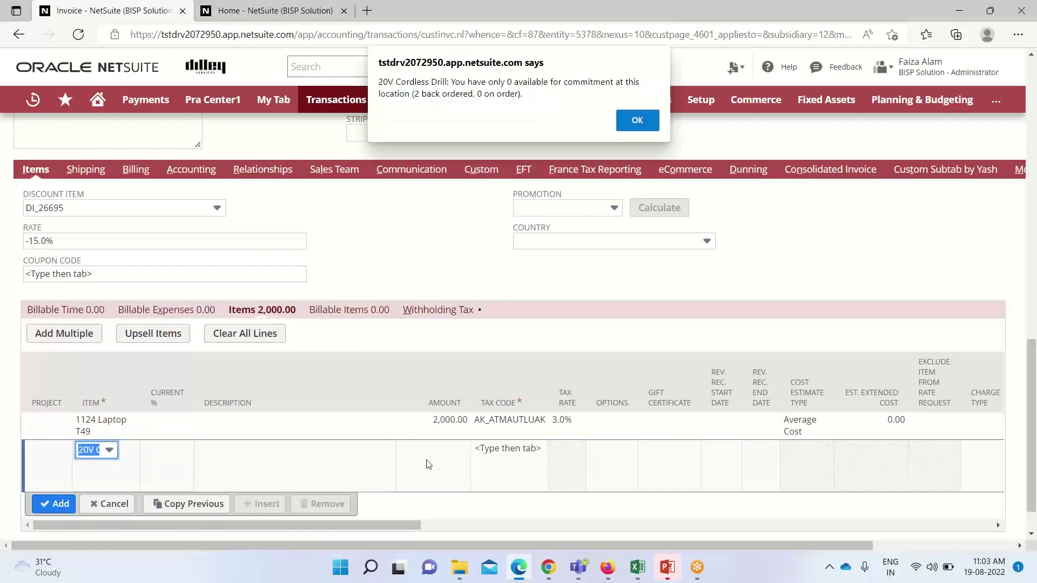
pyautogui.click(649, 124)
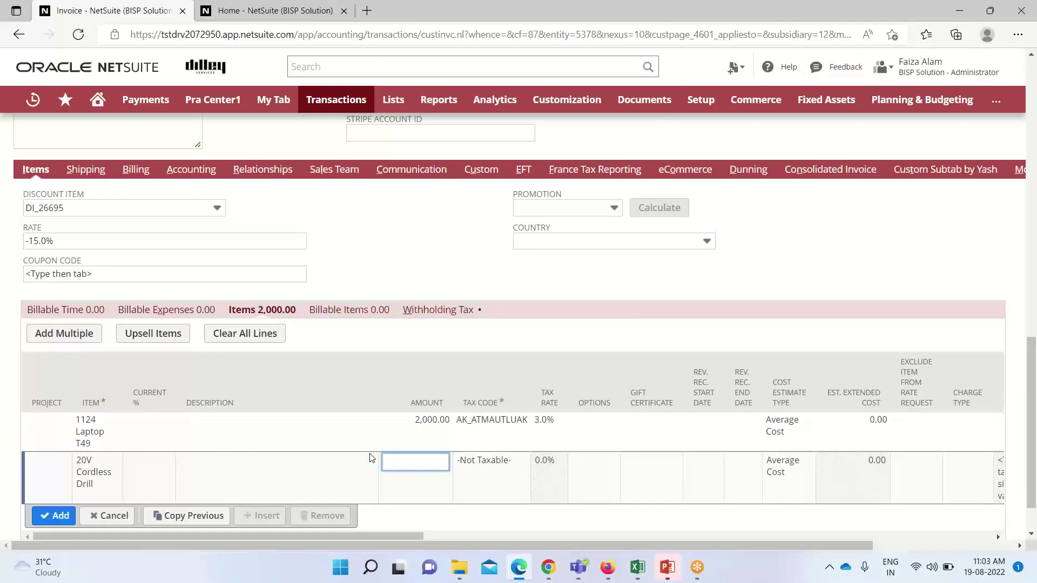
pyautogui.write('1500')
# Set the cordless drill line's tax code to AK_ALAKANUK and add the line to the invoice
pyautogui.click(500, 465)
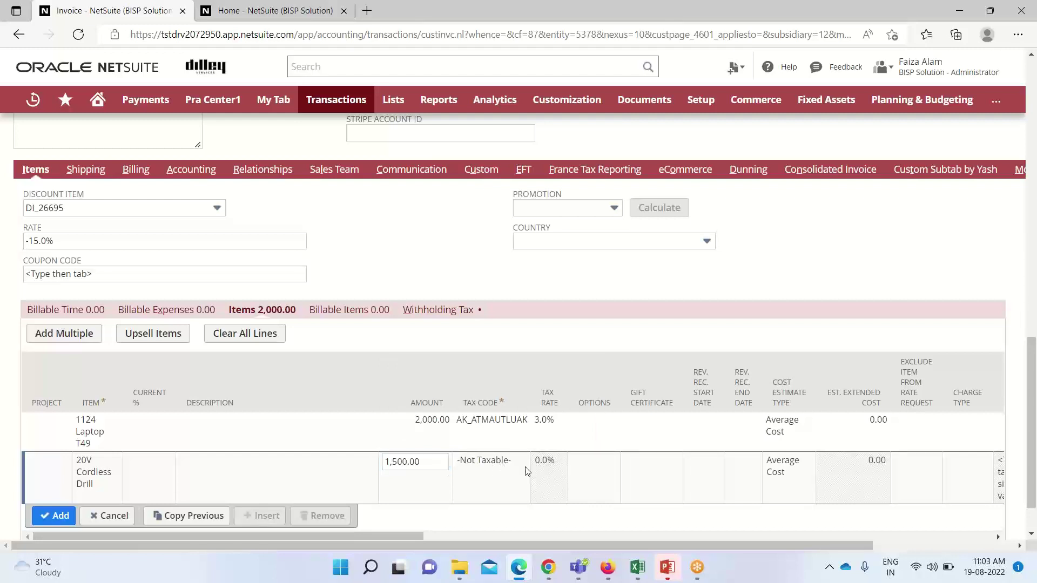
pyautogui.click(527, 474)
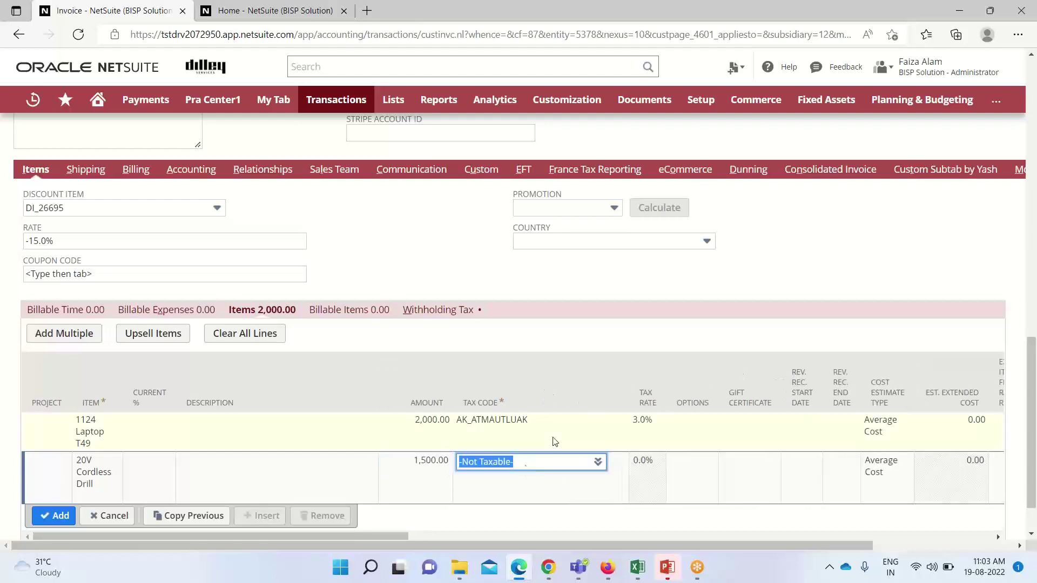
pyautogui.click(597, 459)
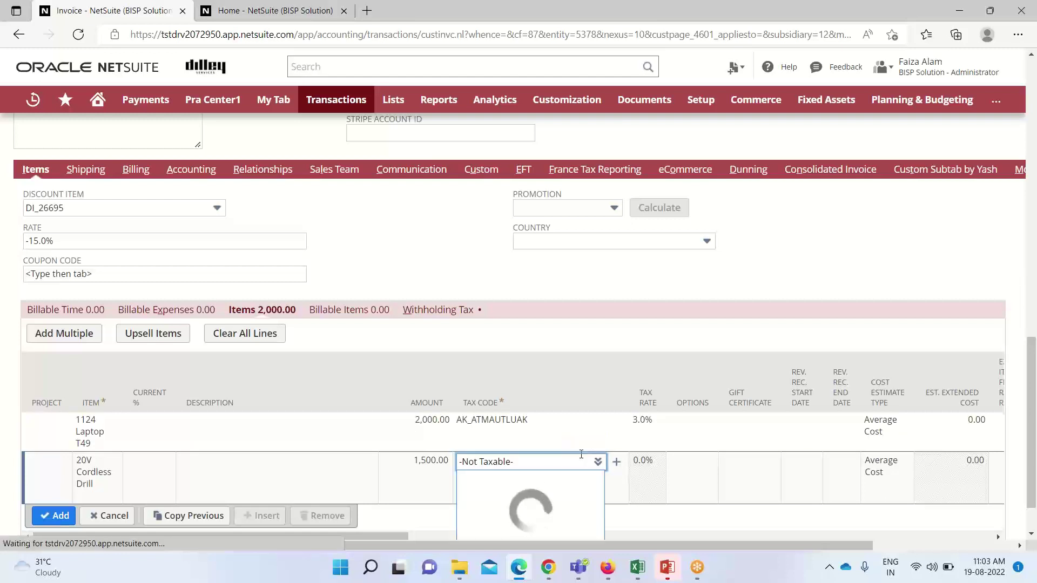
pyautogui.scroll(-1, 459, 391)
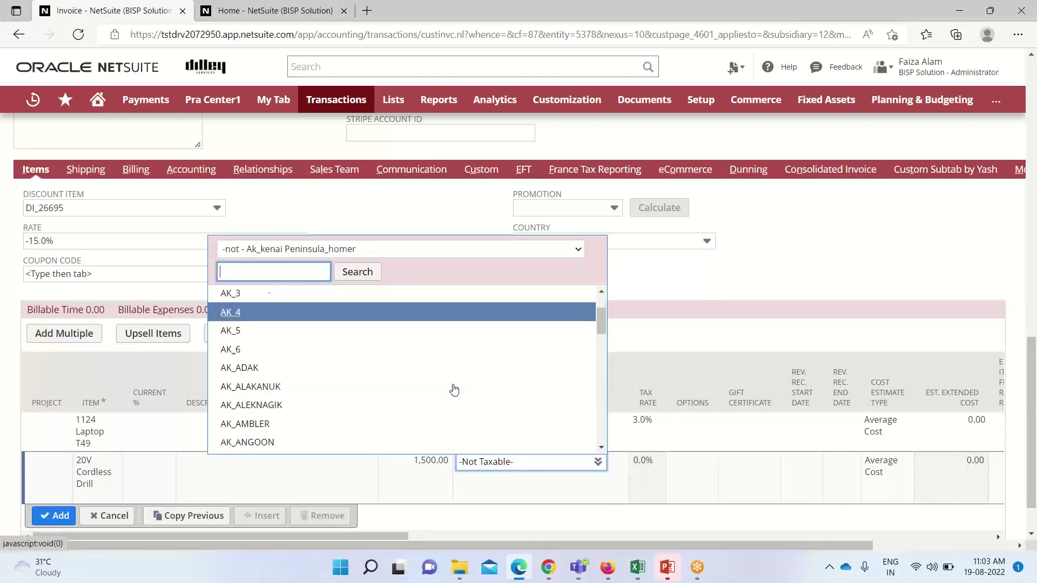
pyautogui.click(382, 388)
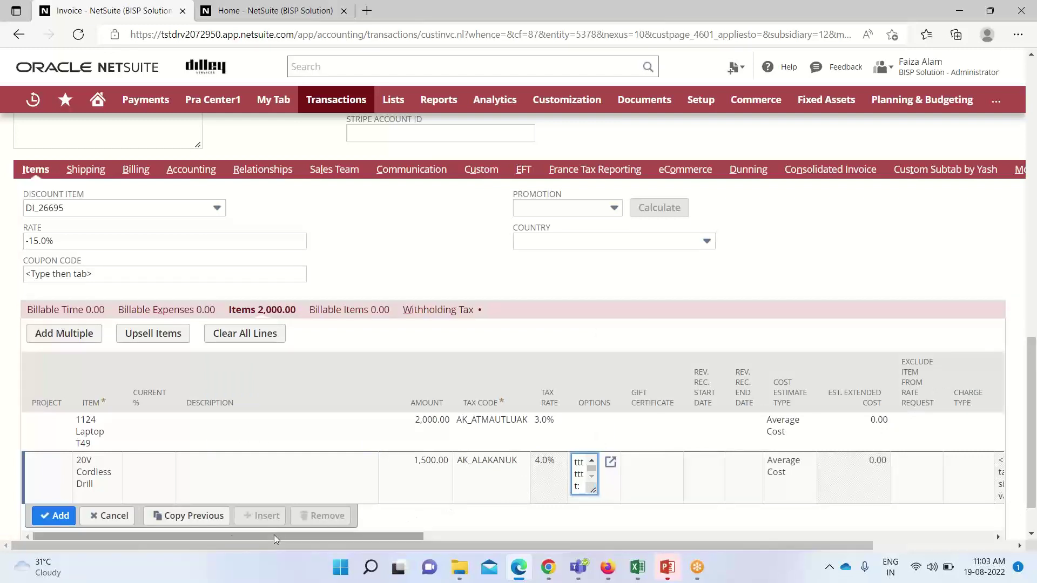
pyautogui.click(54, 520)
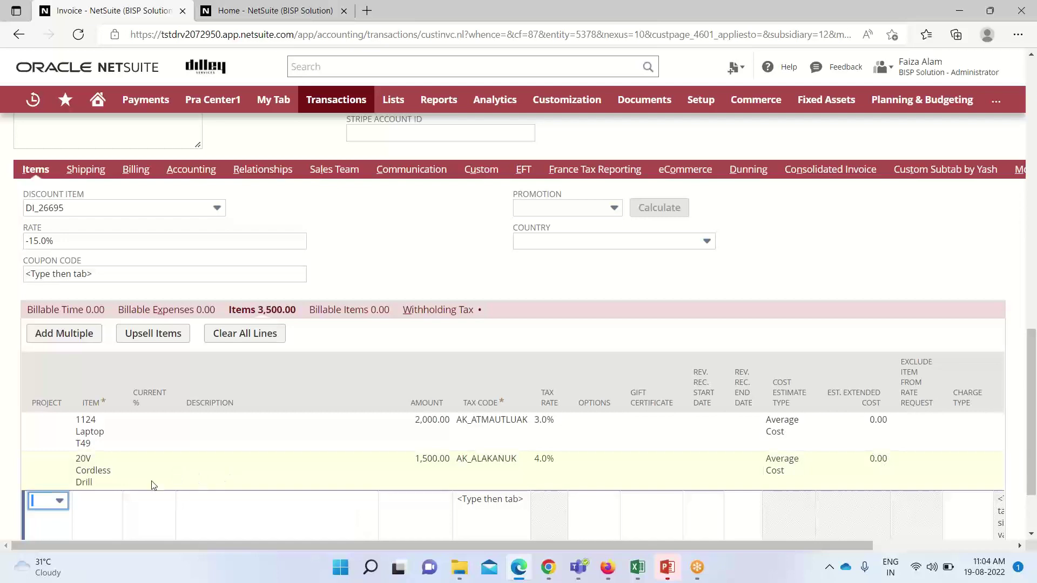
# Review the subtotal, discount, tax total and total in the invoice summary
pyautogui.scroll(-1, 172, 478)
pyautogui.scroll(3, 171, 477)
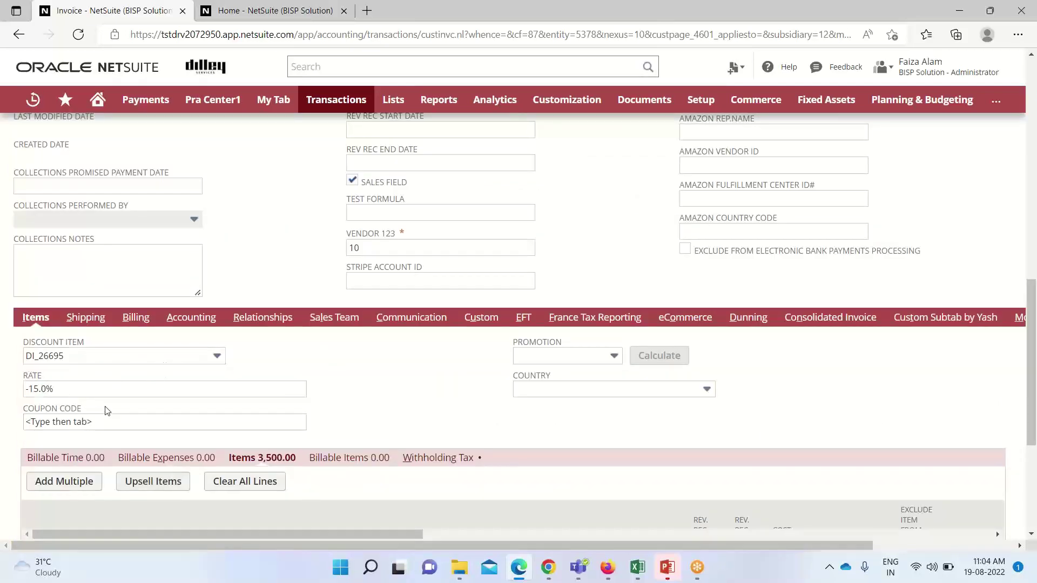
pyautogui.scroll(10, 155, 418)
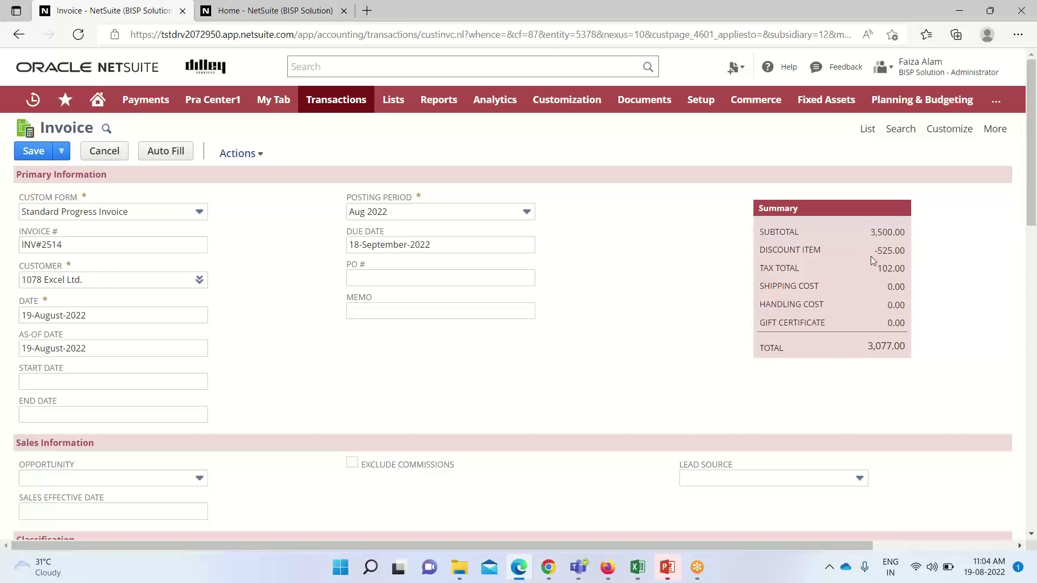
# Compare the invoice summary with the item lines and examine the all-items discount calculation logic in the Excel workbook
pyautogui.scroll(-1, 871, 256)
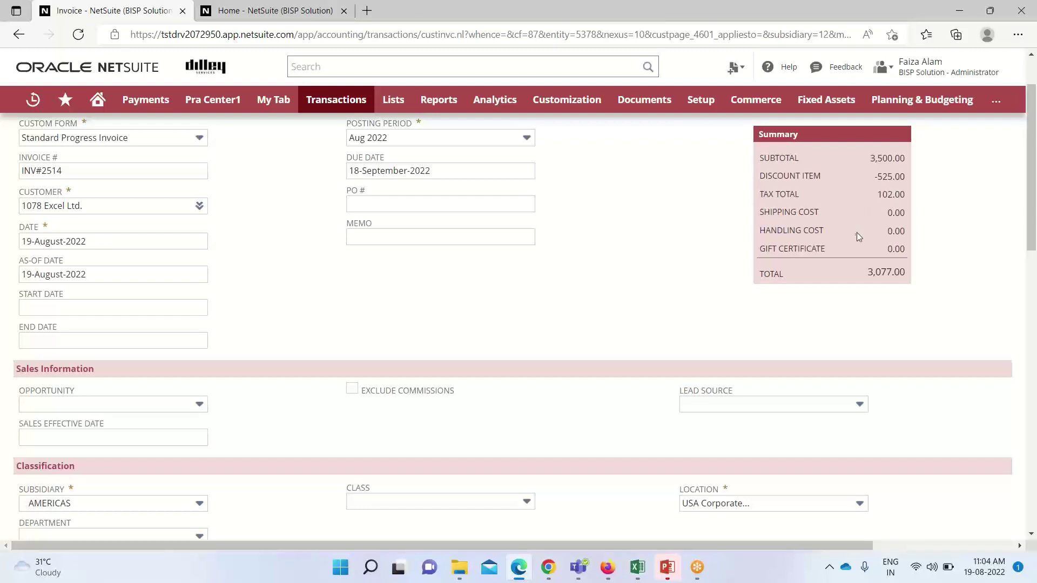
pyautogui.scroll(-1, 860, 243)
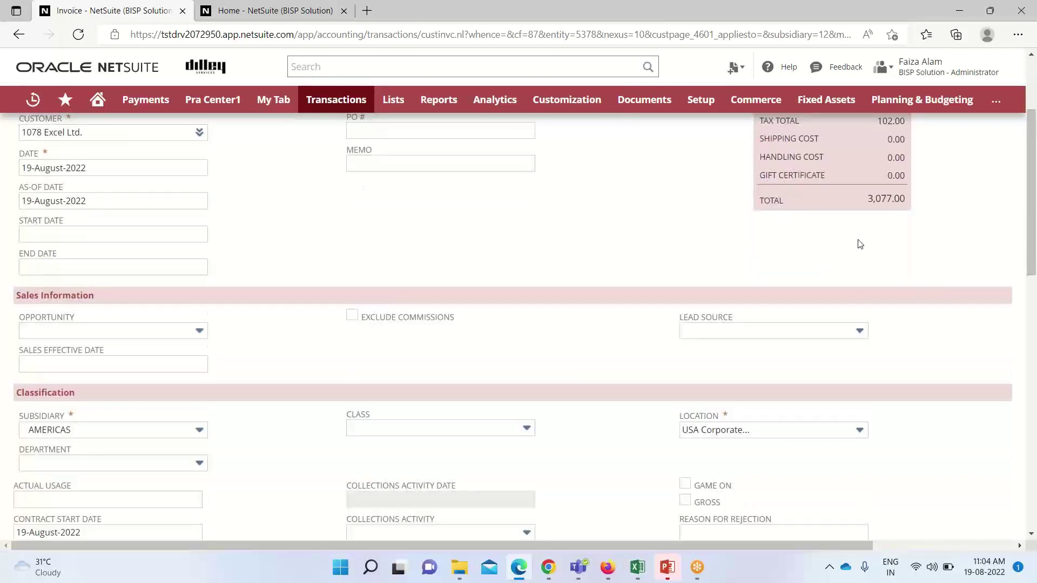
pyautogui.scroll(1, 859, 243)
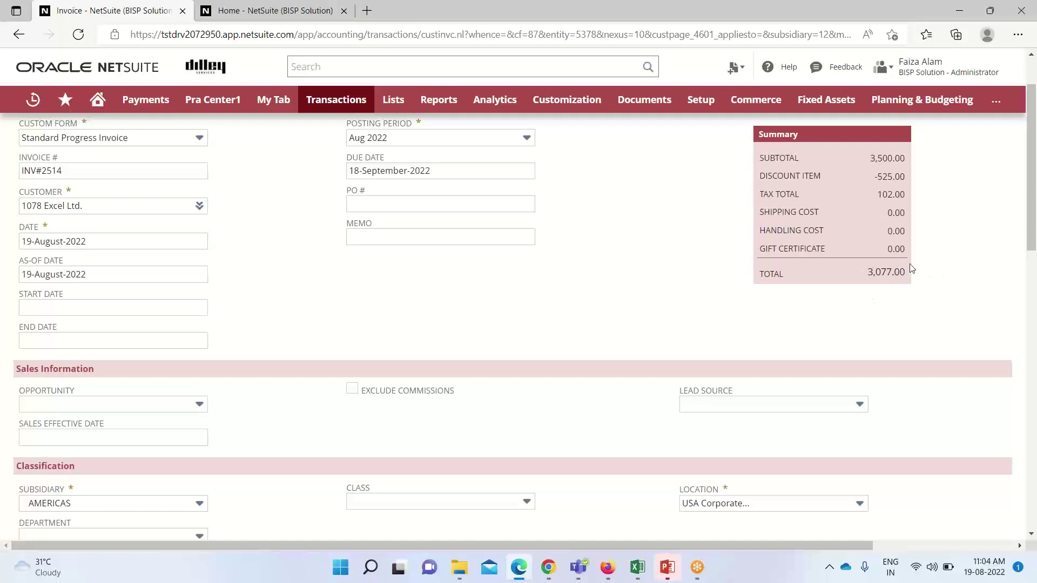
pyautogui.scroll(-2, 891, 284)
pyautogui.scroll(2, 888, 284)
pyautogui.scroll(-15, 896, 306)
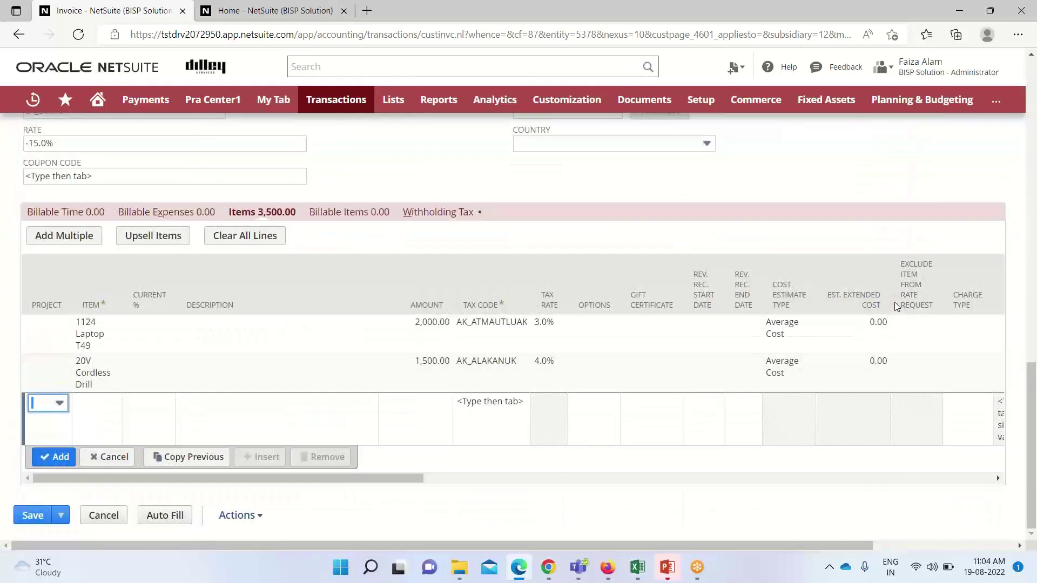
pyautogui.scroll(10, 895, 304)
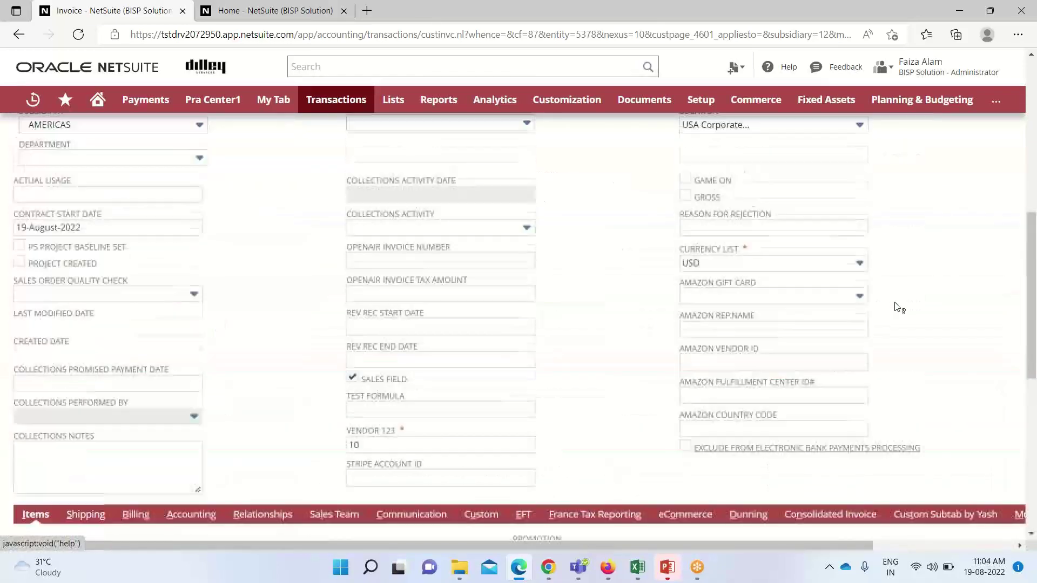
pyautogui.scroll(10, 895, 305)
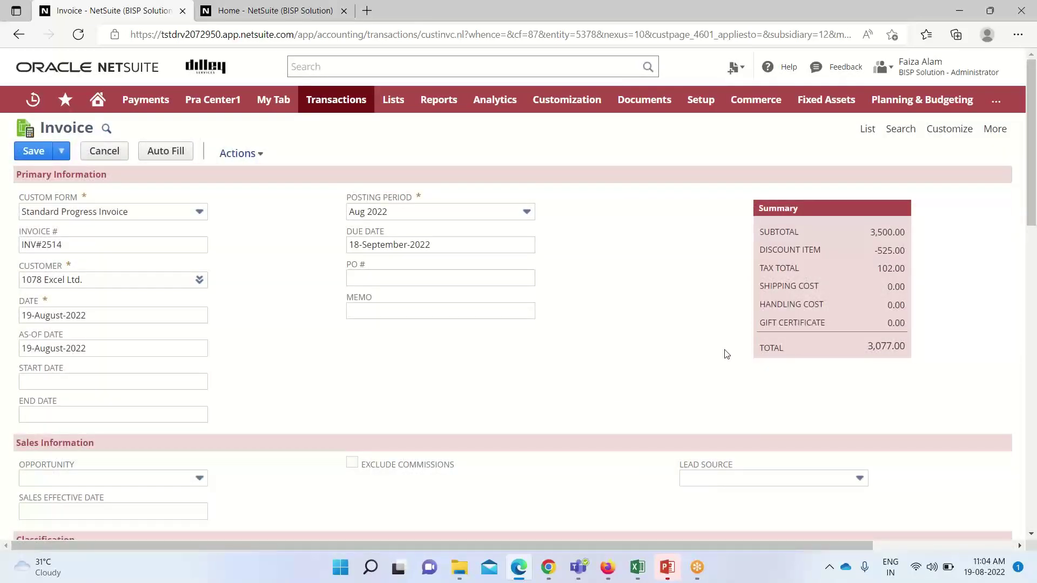
pyautogui.scroll(-4, 726, 357)
pyautogui.scroll(4, 727, 359)
pyautogui.scroll(-1, 726, 360)
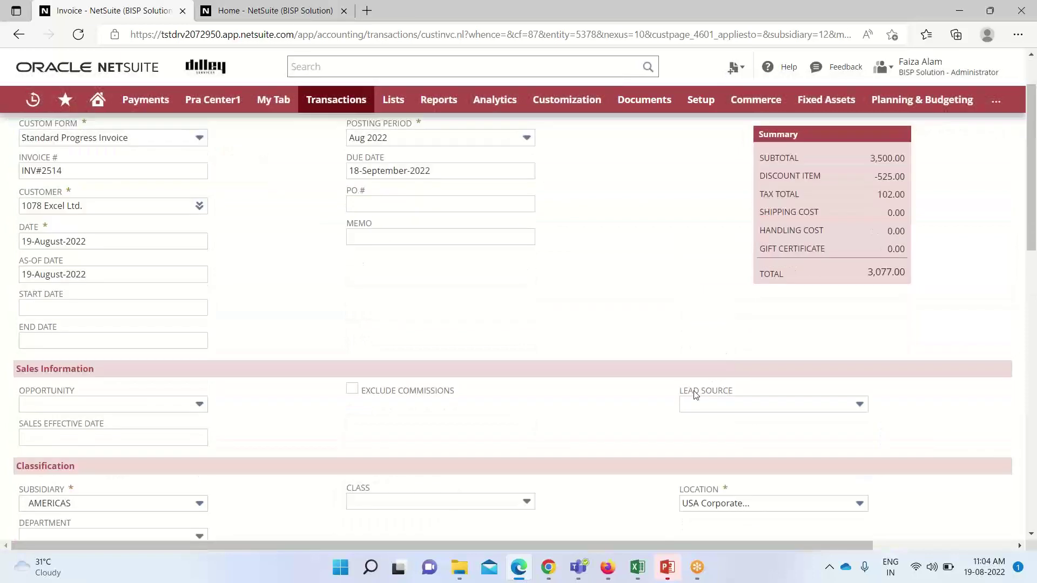
pyautogui.click(637, 568)
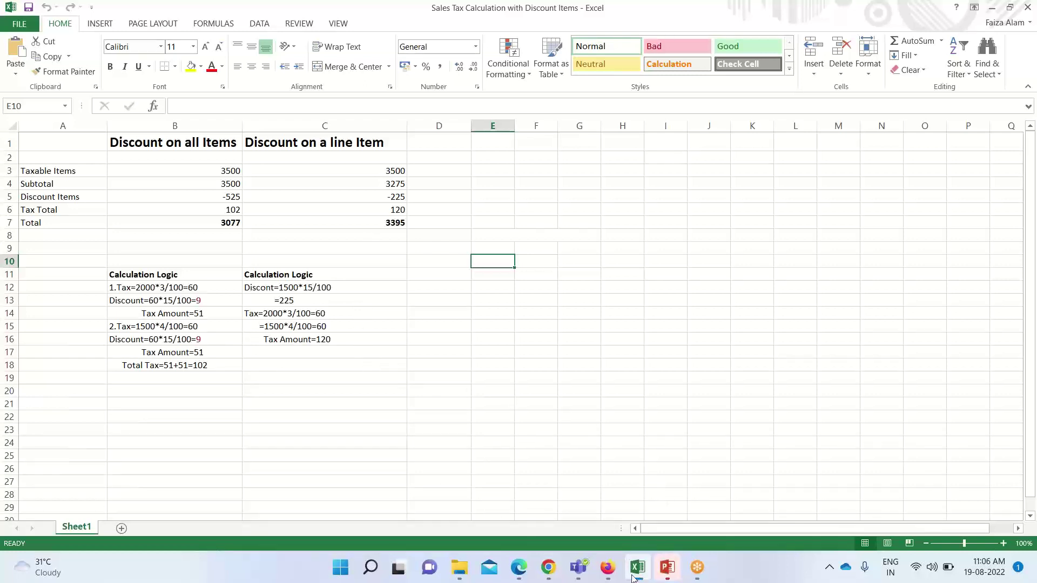
# Switch back to the NetSuite invoice in the browser and clear the invoice-level discount item
pyautogui.click(519, 567)
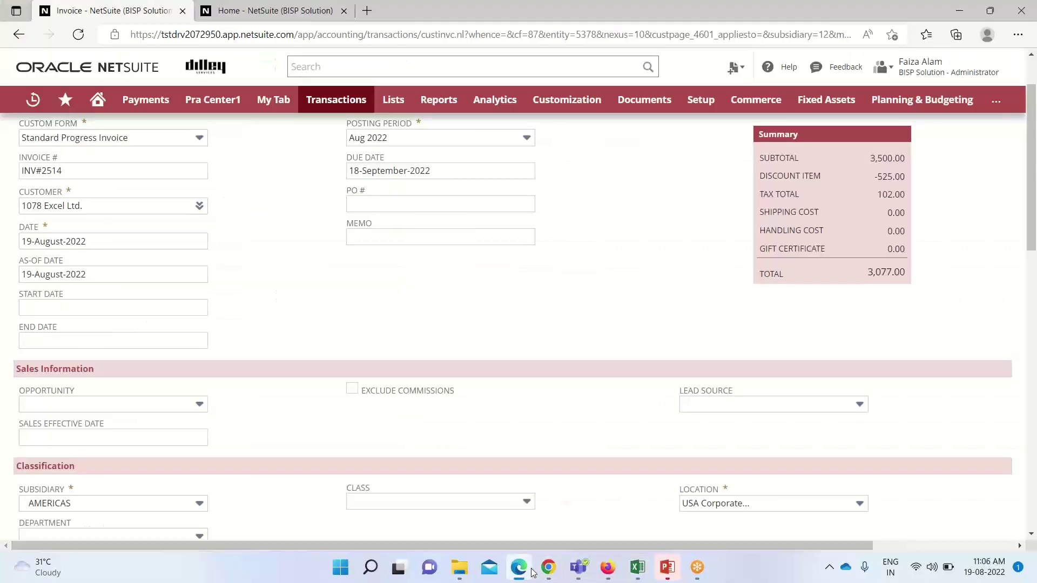
pyautogui.scroll(-4, 600, 413)
pyautogui.scroll(6, 603, 407)
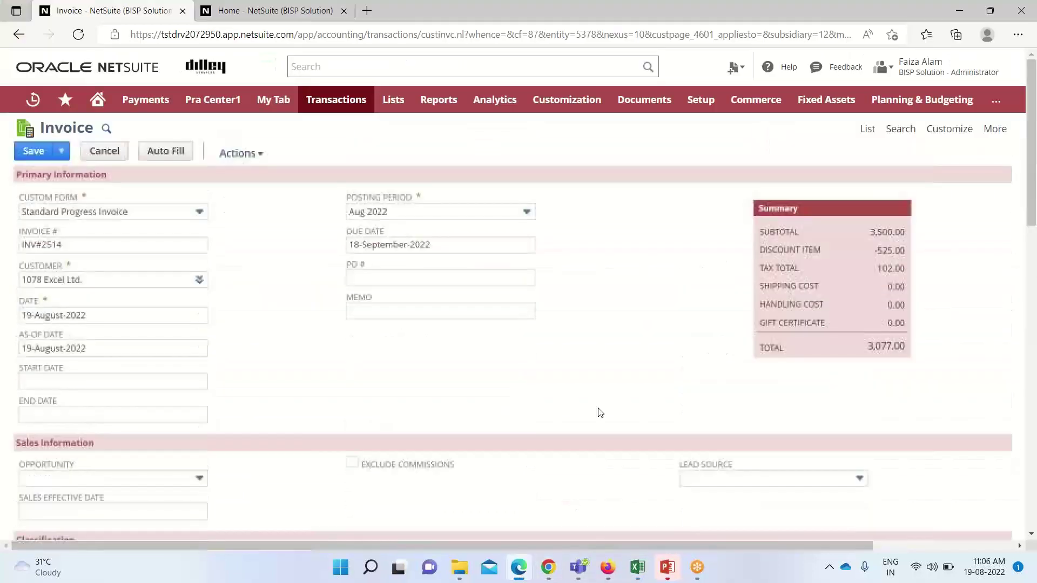
pyautogui.scroll(-10, 604, 400)
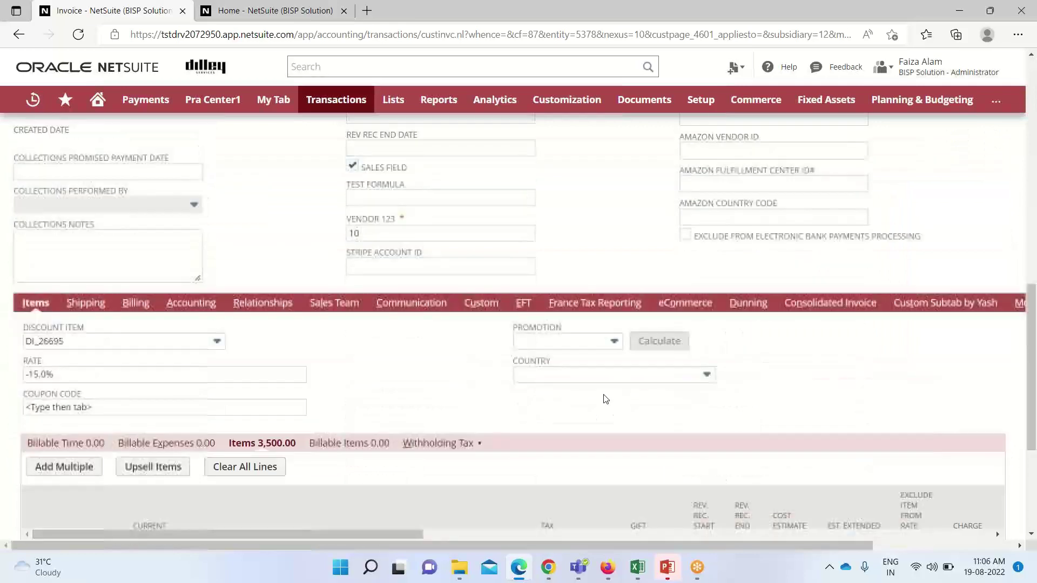
pyautogui.click(218, 344)
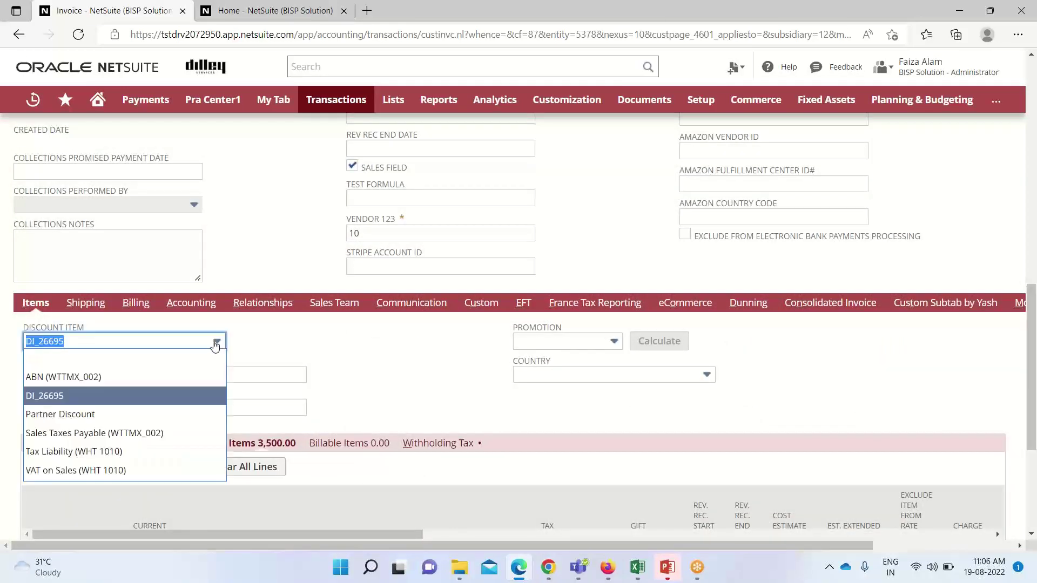
pyautogui.click(156, 359)
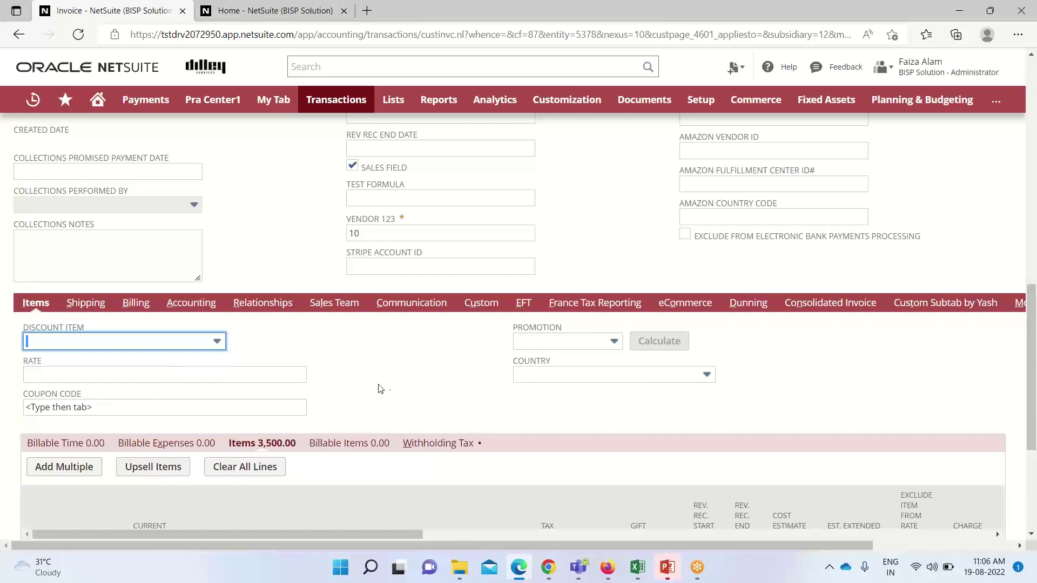
# Add discount item DI_26695 as a new invoice line directly below the 20V Cordless Drill
pyautogui.scroll(-3, 417, 379)
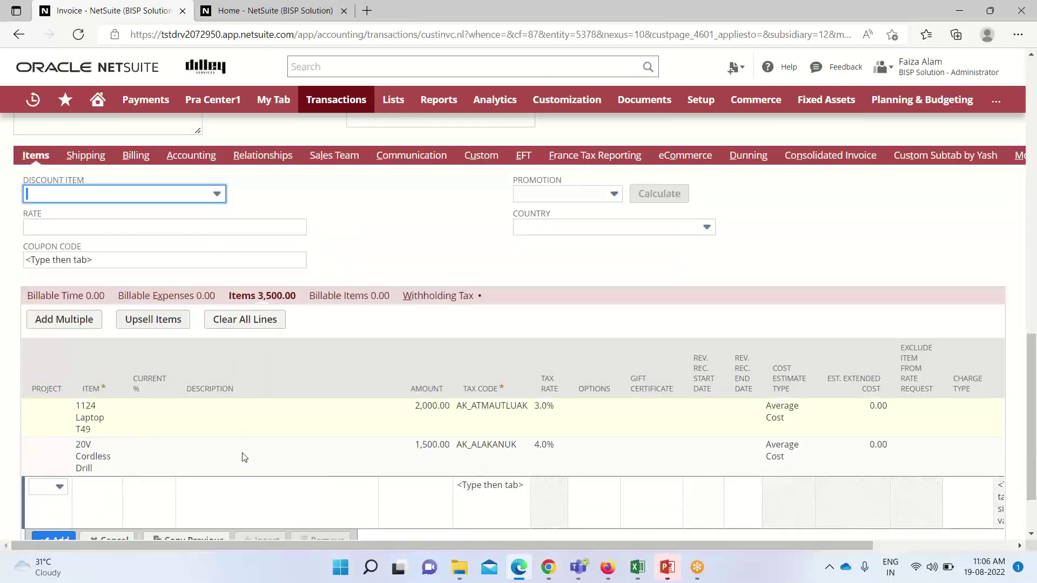
pyautogui.click(110, 497)
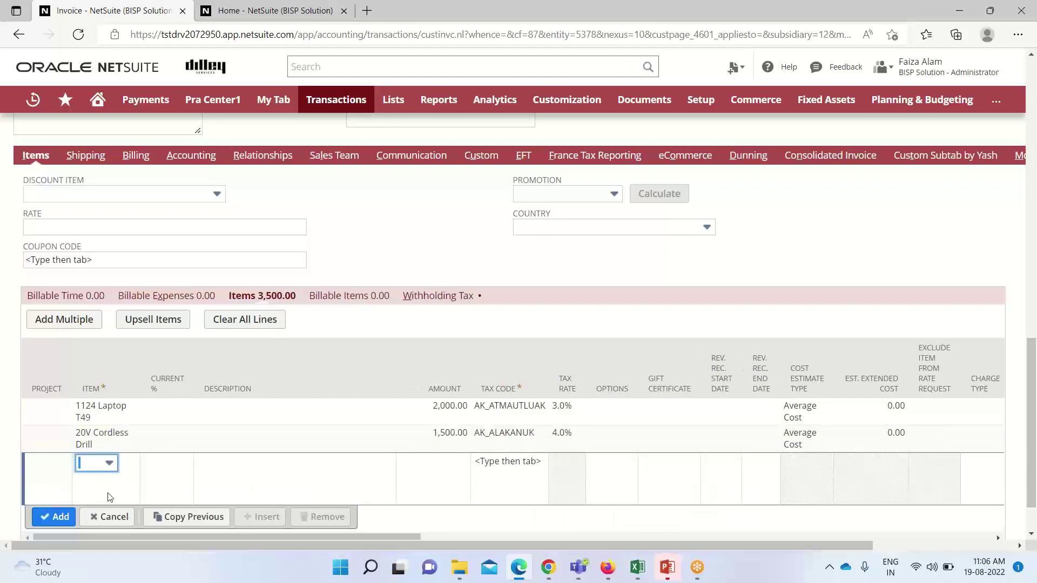
pyautogui.click(109, 463)
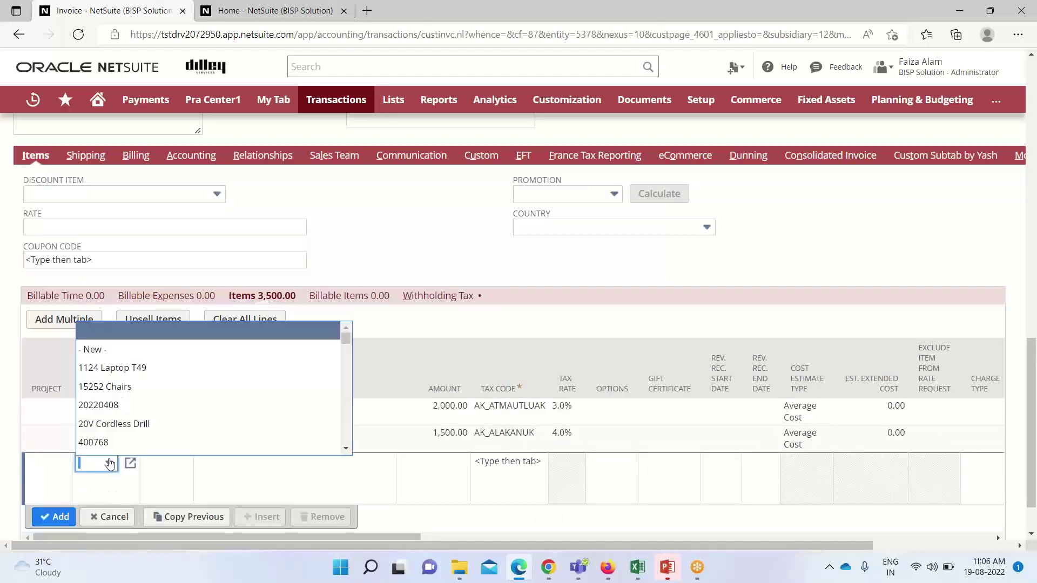
pyautogui.write('Dell 5')
pyautogui.press('BackSpace')
pyautogui.press('BackSpace')
pyautogui.press('BackSpace')
pyautogui.press('BackSpace')
pyautogui.press('BackSpace')
pyautogui.press('BackSpace')
pyautogui.write('DI_26')
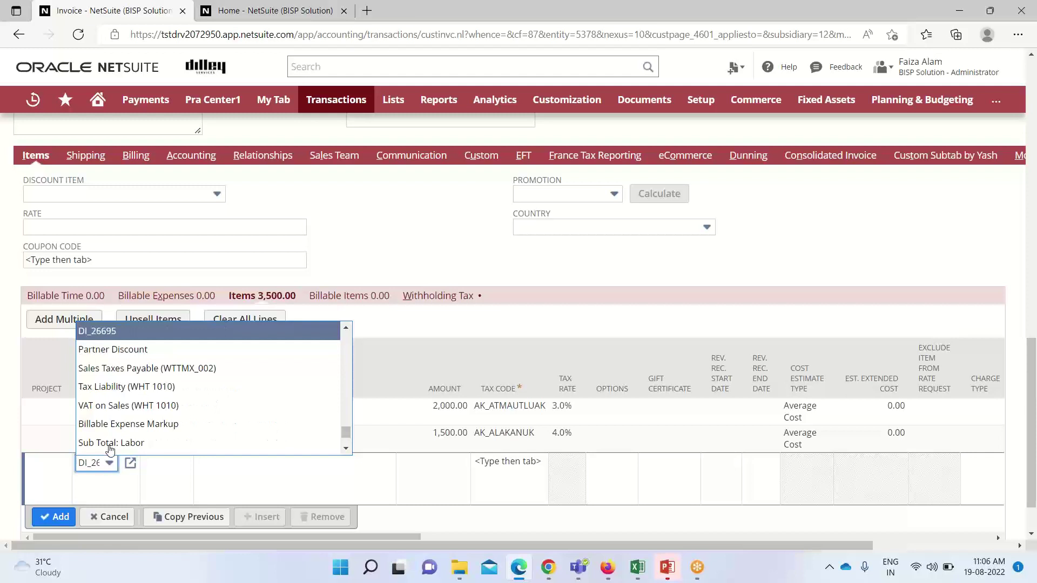
pyautogui.click(120, 335)
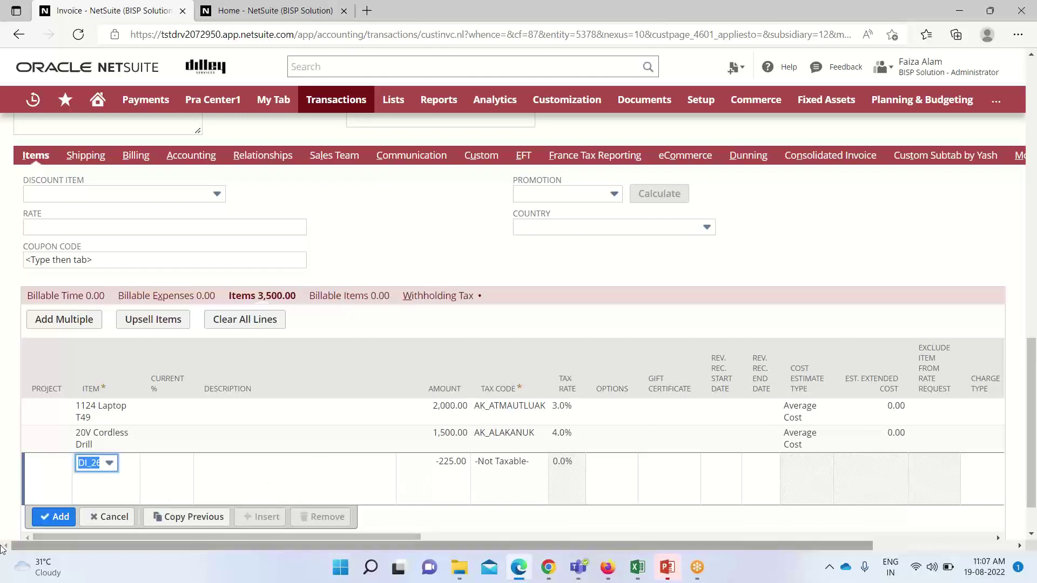
pyautogui.click(53, 519)
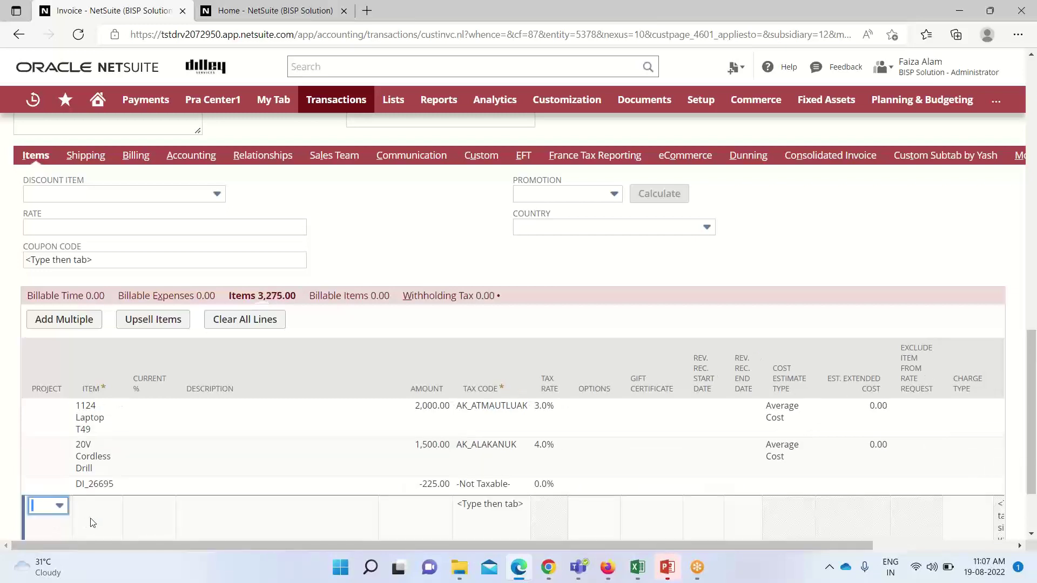
# Review the subtotal, tax total and total in the invoice summary against the discount line's amount
pyautogui.scroll(5, 137, 496)
pyautogui.scroll(10, 137, 496)
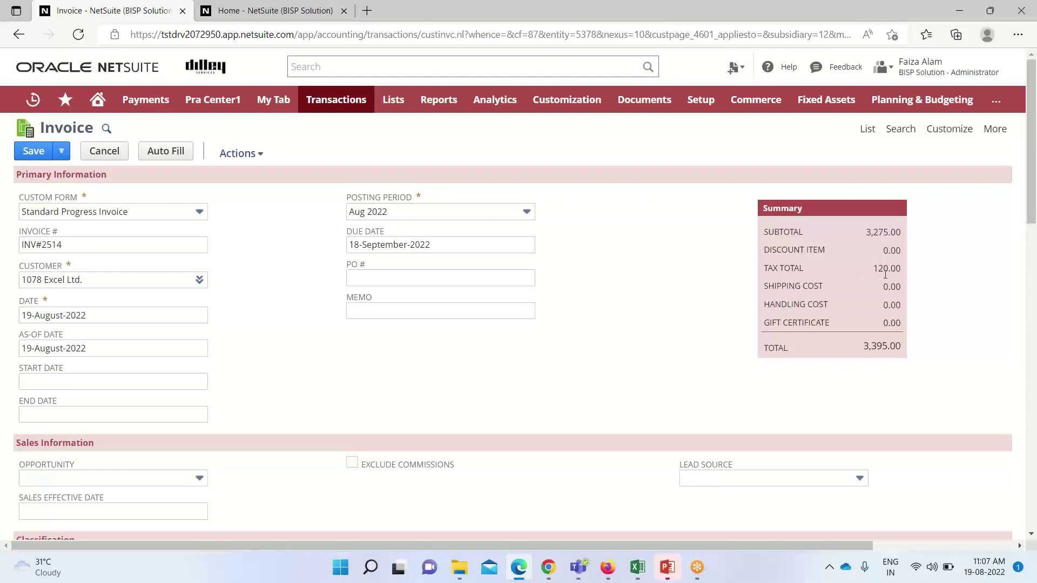
pyautogui.scroll(-1, 885, 276)
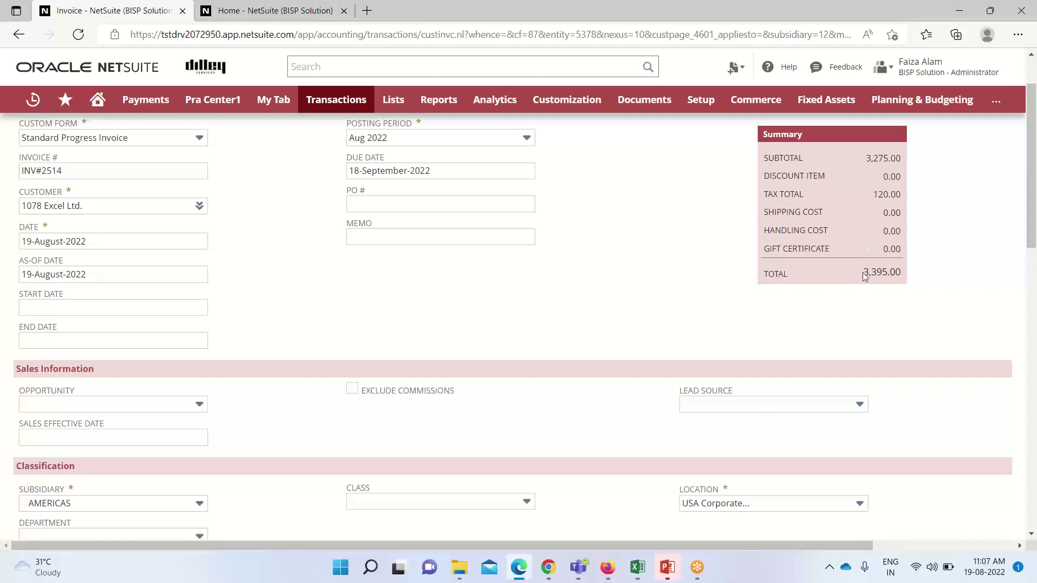
pyautogui.scroll(-15, 864, 275)
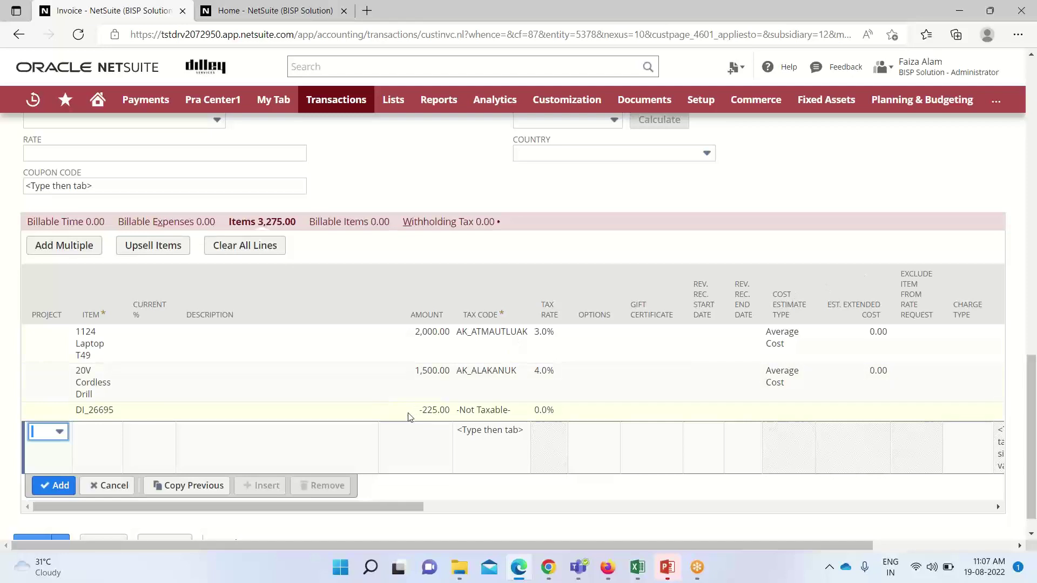
pyautogui.scroll(10, 502, 411)
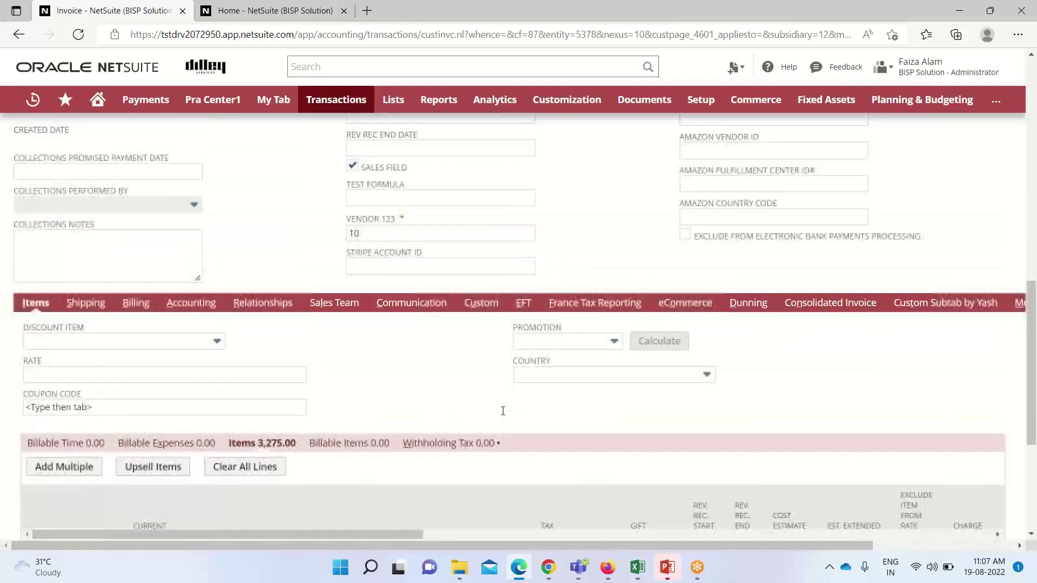
pyautogui.scroll(5, 503, 412)
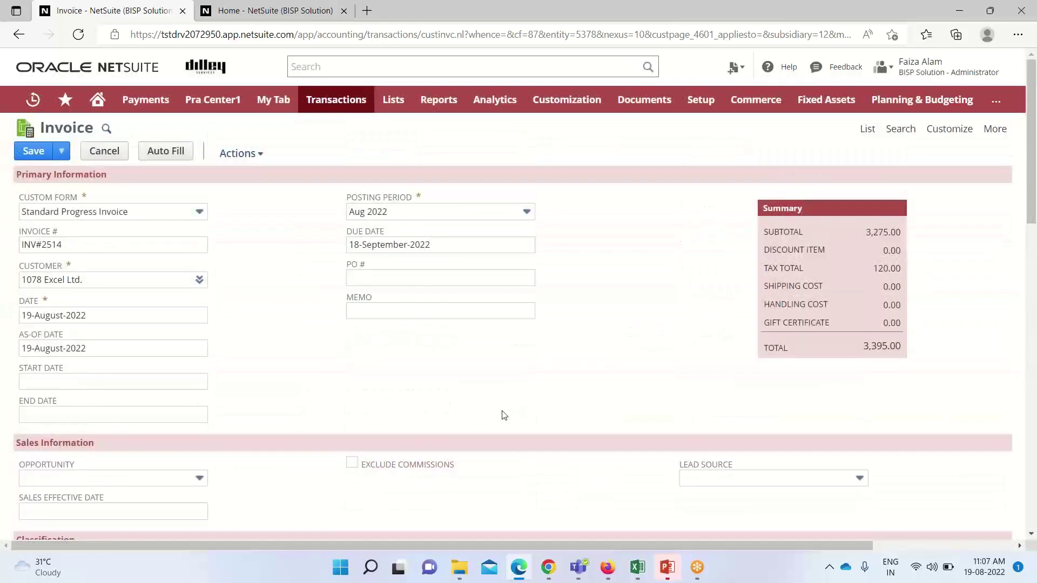